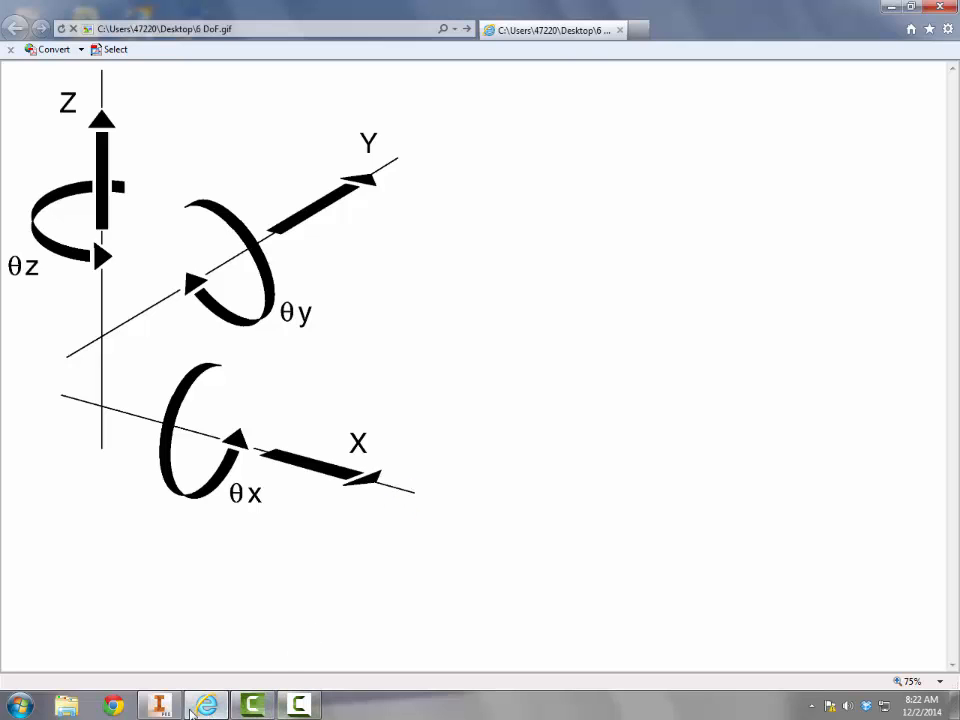
Switch to Inventor and create a new assembly from the Standard.iam template, continuing past the unavailable project location
{"action": "left_click", "coordinate": [159, 705]}
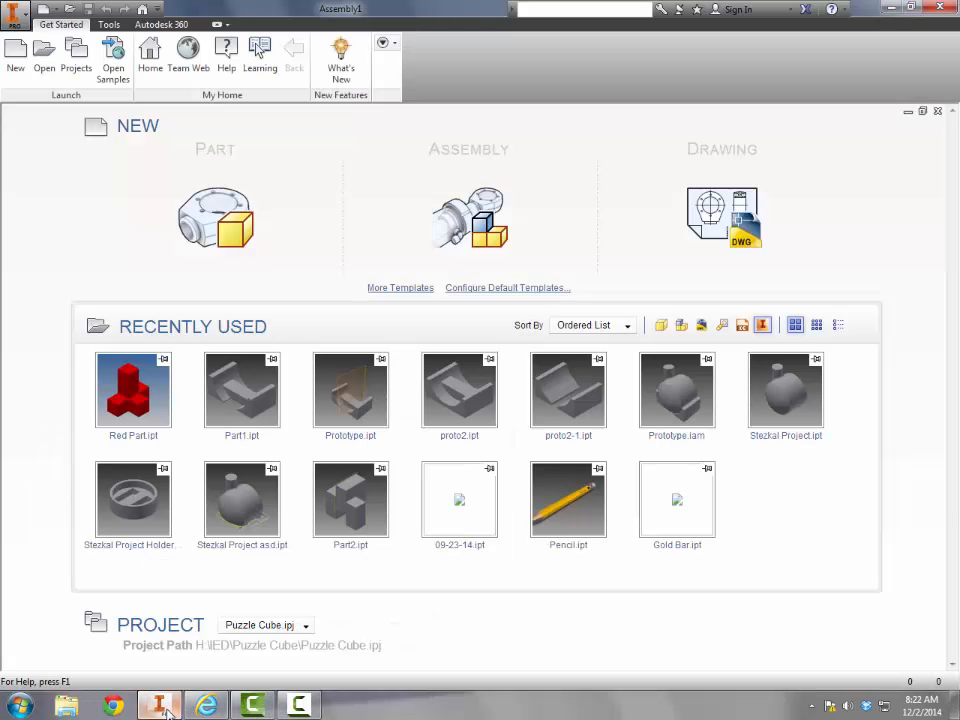
{"action": "left_click", "coordinate": [17, 62]}
{"action": "left_click", "coordinate": [447, 230]}
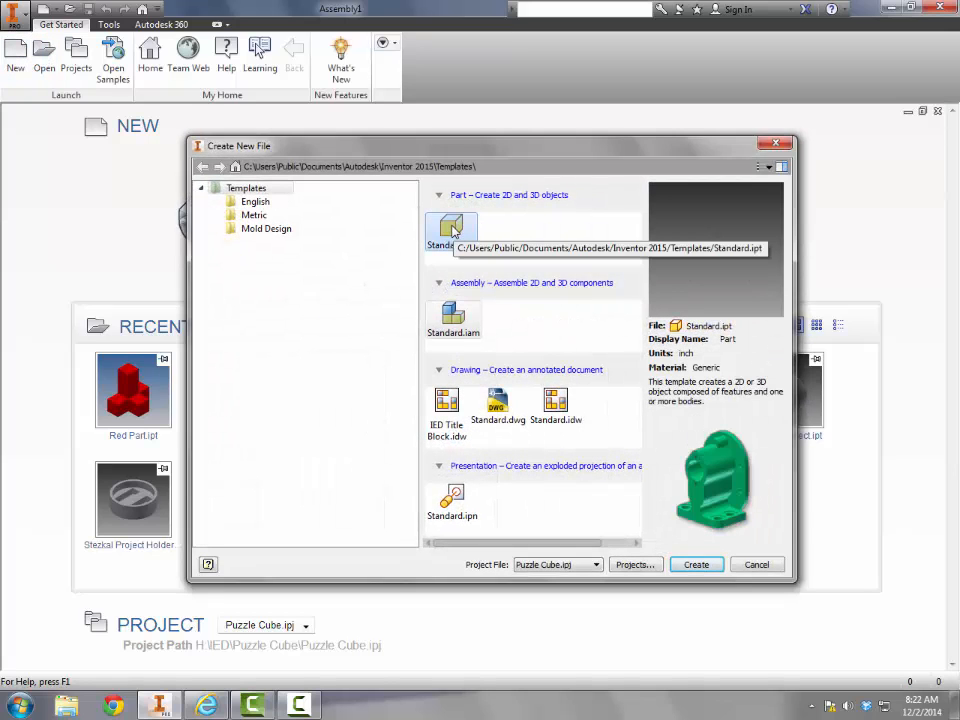
{"action": "left_click", "coordinate": [452, 318]}
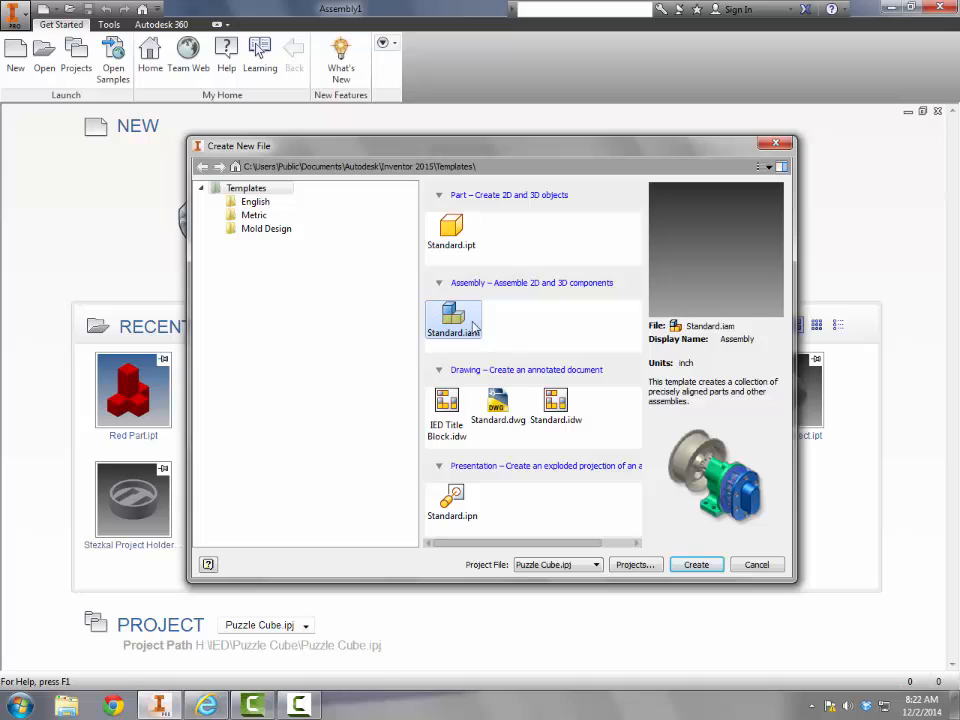
{"action": "left_click", "coordinate": [700, 568]}
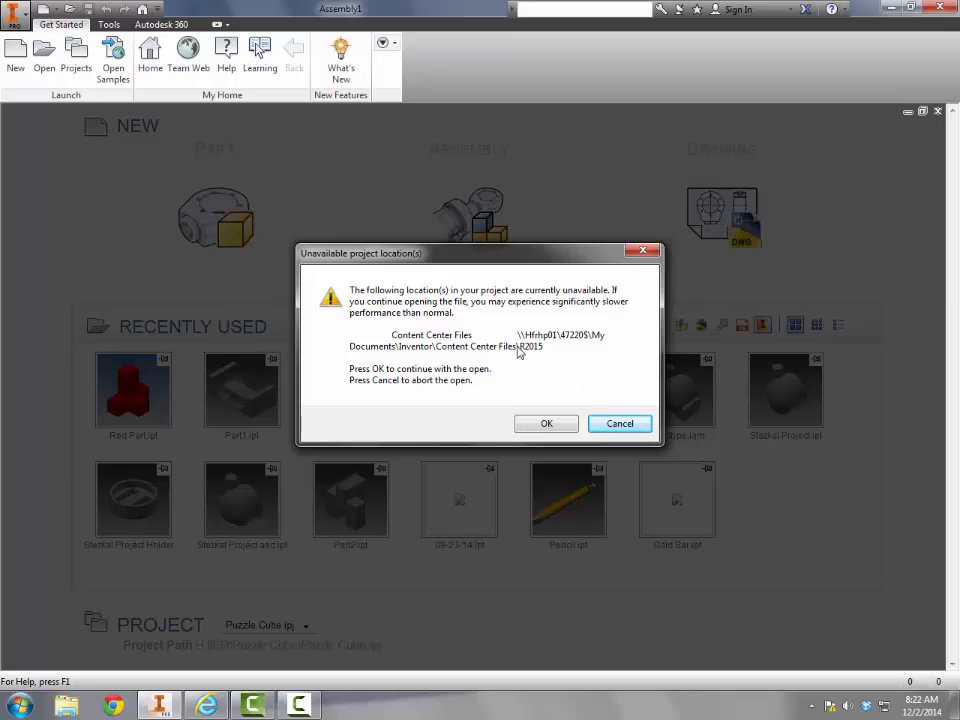
{"action": "left_click", "coordinate": [546, 424]}
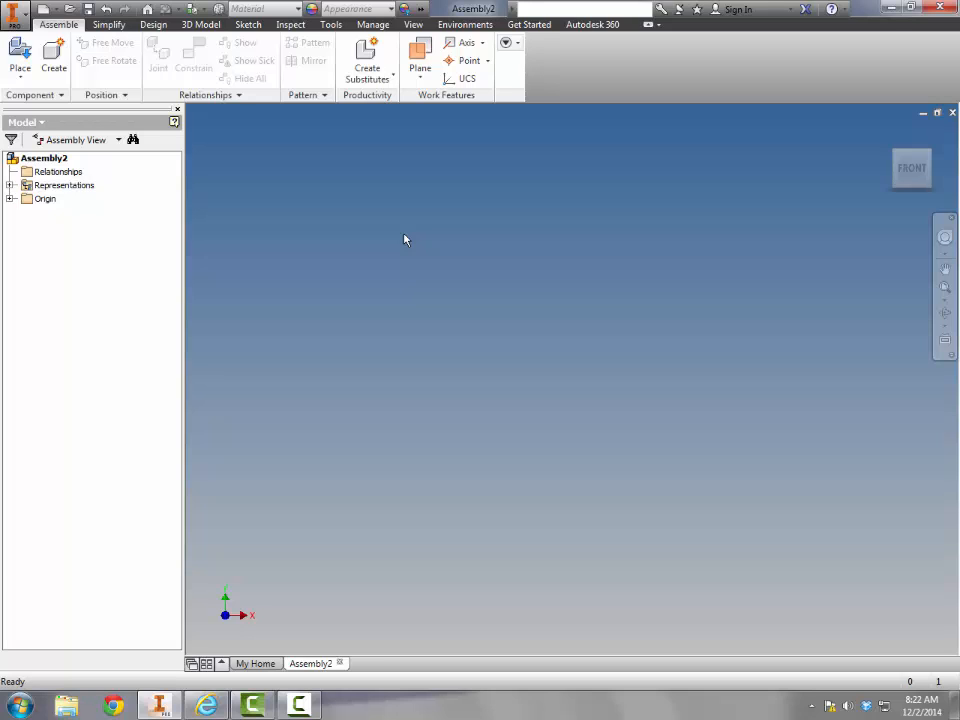
Review the assembly application options, including placing and grounding the first component at the origin
{"action": "left_click", "coordinate": [334, 26]}
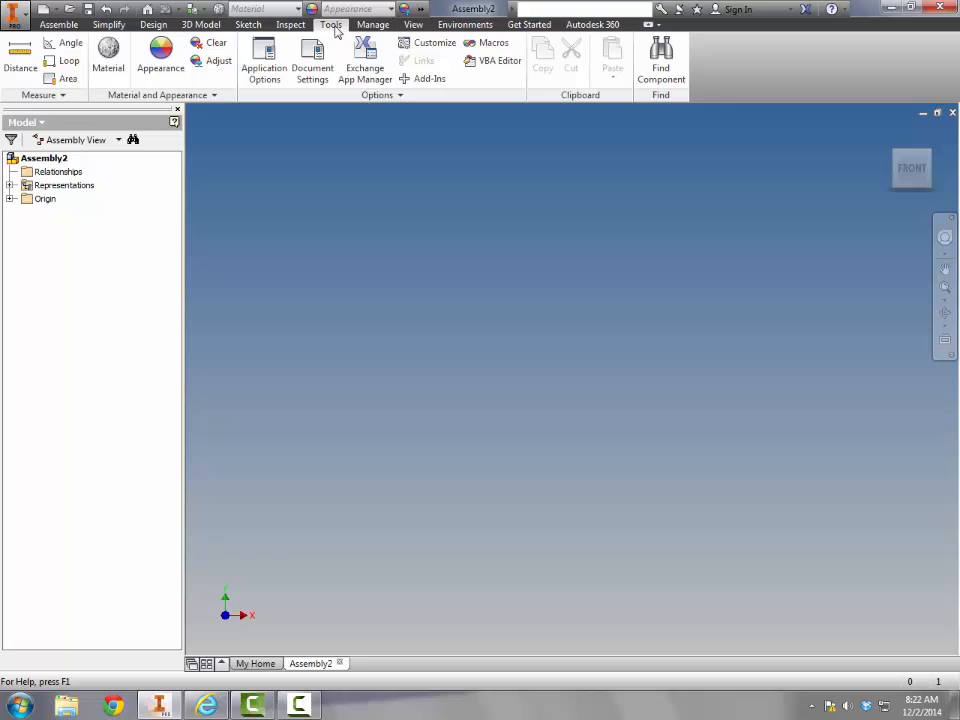
{"action": "left_click", "coordinate": [261, 72]}
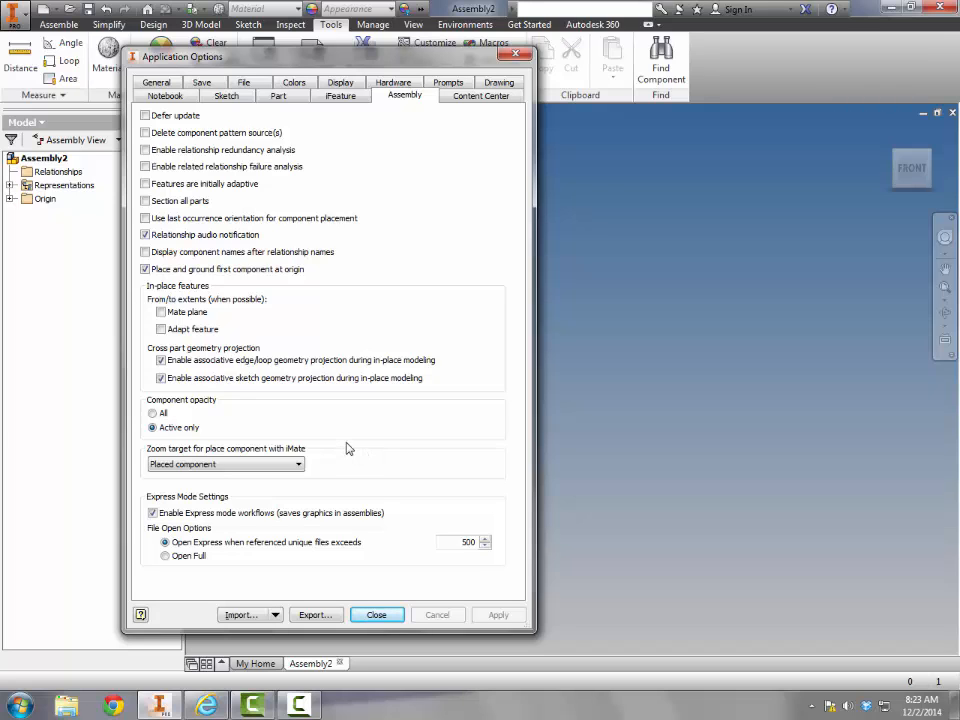
{"action": "left_click", "coordinate": [379, 615]}
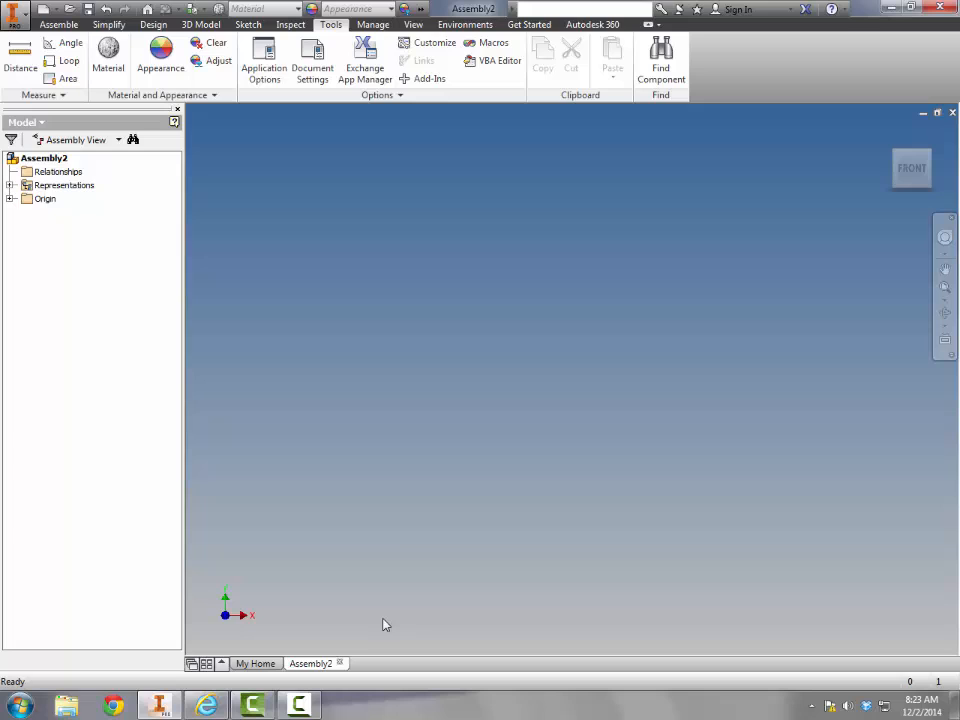
Place one Red Part from the Puzzle Cube folder as the assembly's first component and finish without adding a second copy
{"action": "left_click", "coordinate": [57, 25]}
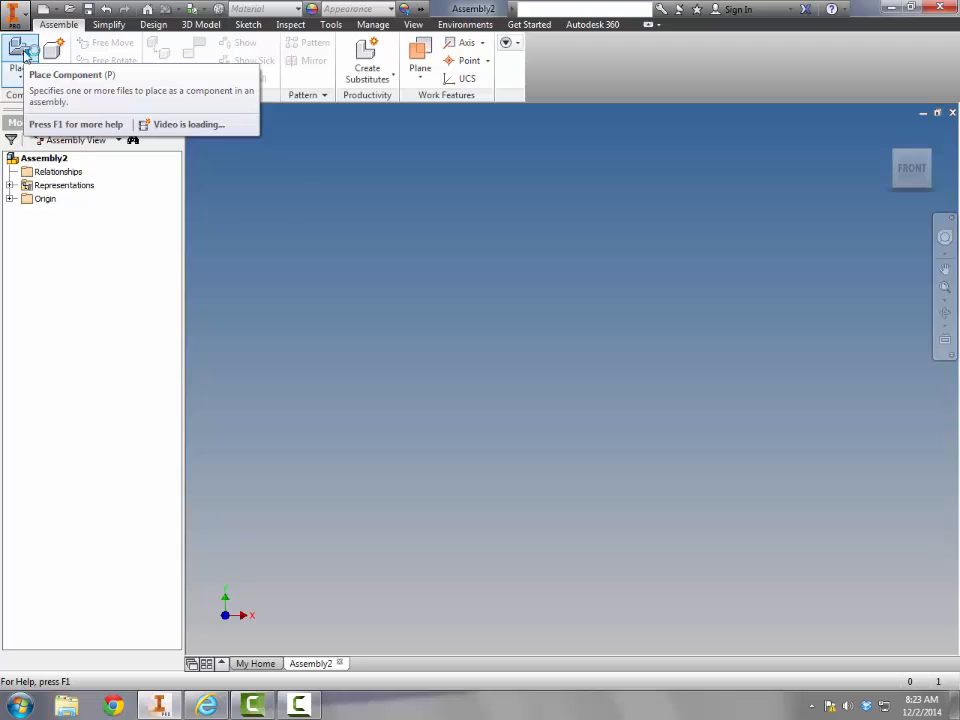
{"action": "left_click", "coordinate": [21, 52]}
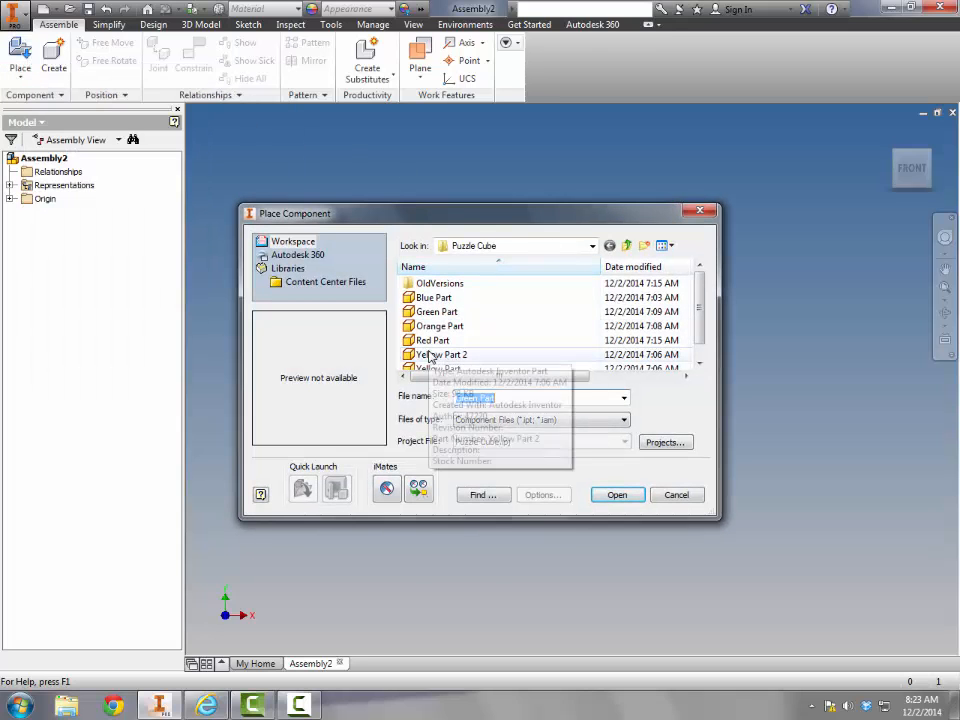
{"action": "left_click_drag", "start_coordinate": [703, 296], "coordinate": [701, 315]}
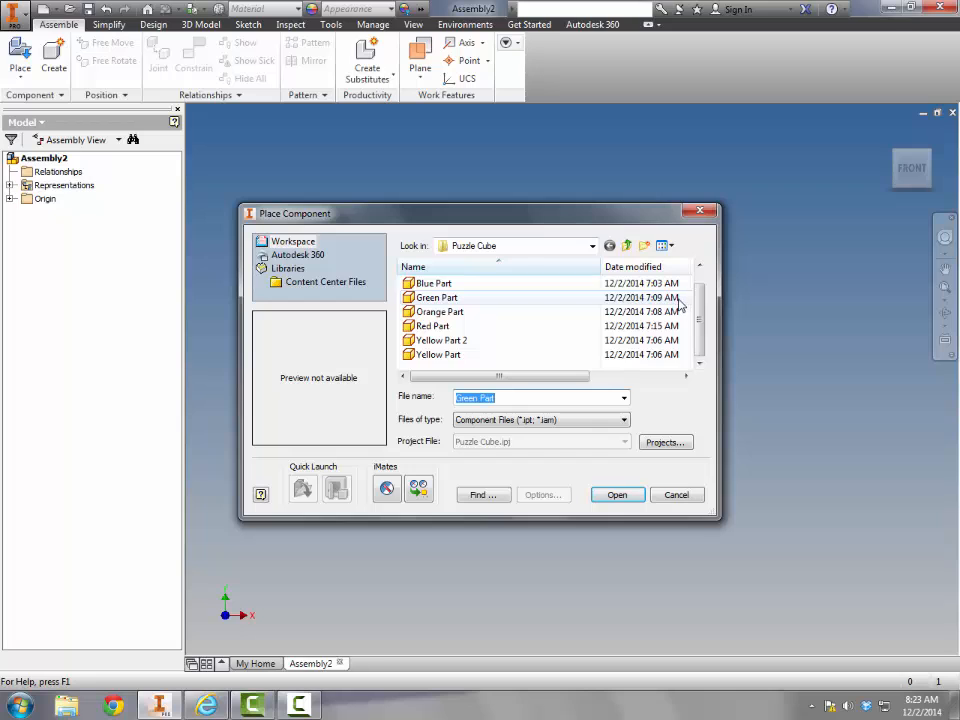
{"action": "left_click", "coordinate": [435, 327]}
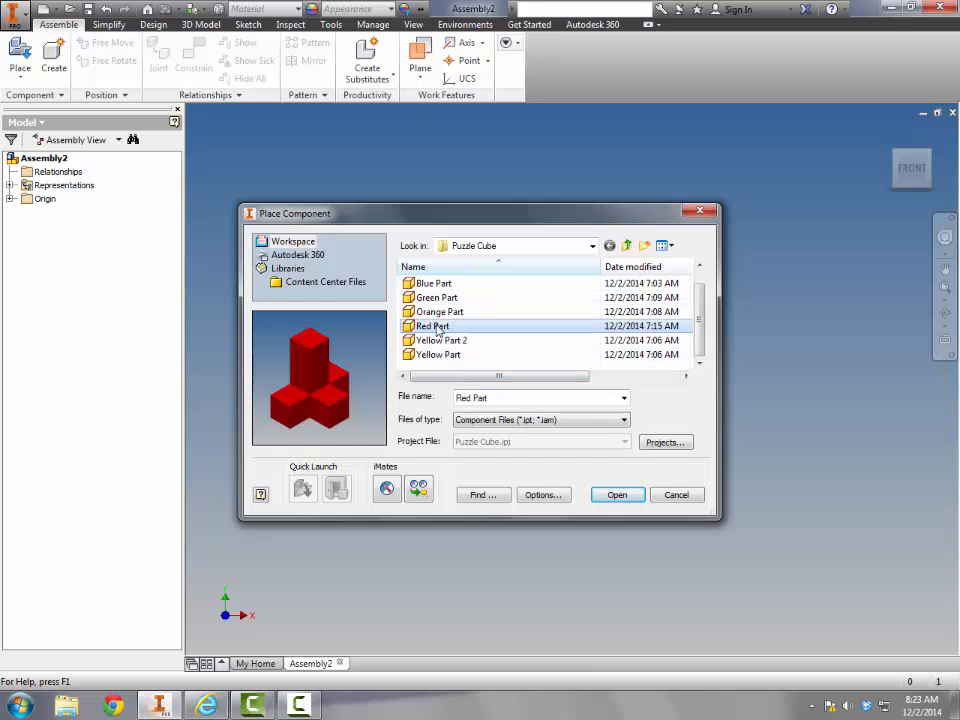
{"action": "left_click", "coordinate": [617, 495]}
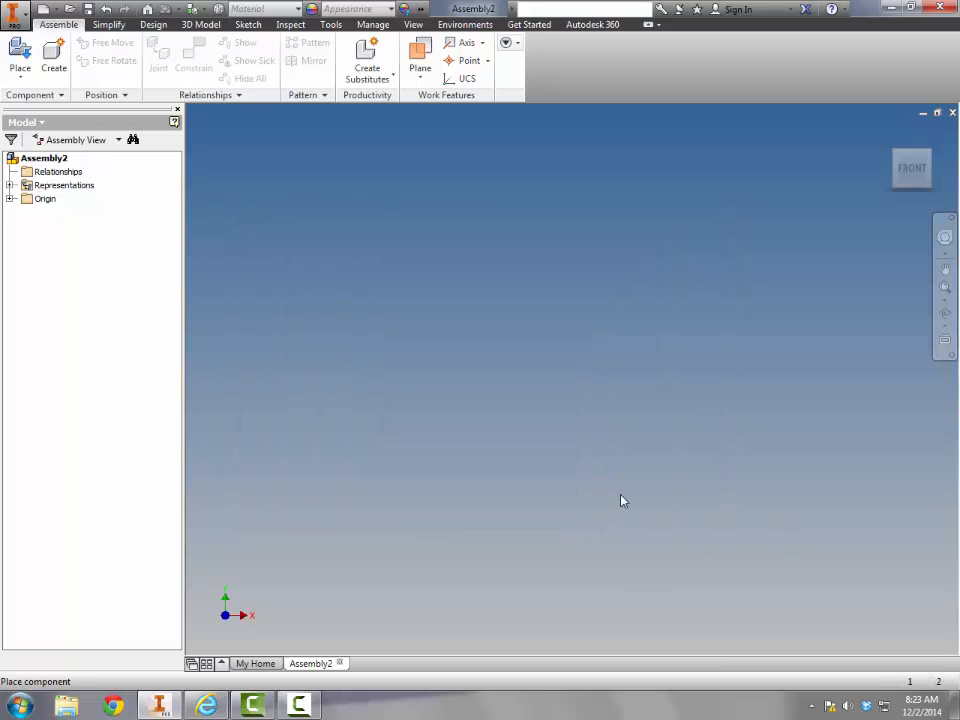
{"action": "scroll", "coordinate": [560, 434], "scroll_direction": "up", "scroll_amount": 3}
{"action": "scroll", "coordinate": [540, 430], "scroll_direction": "down", "scroll_amount": 6}
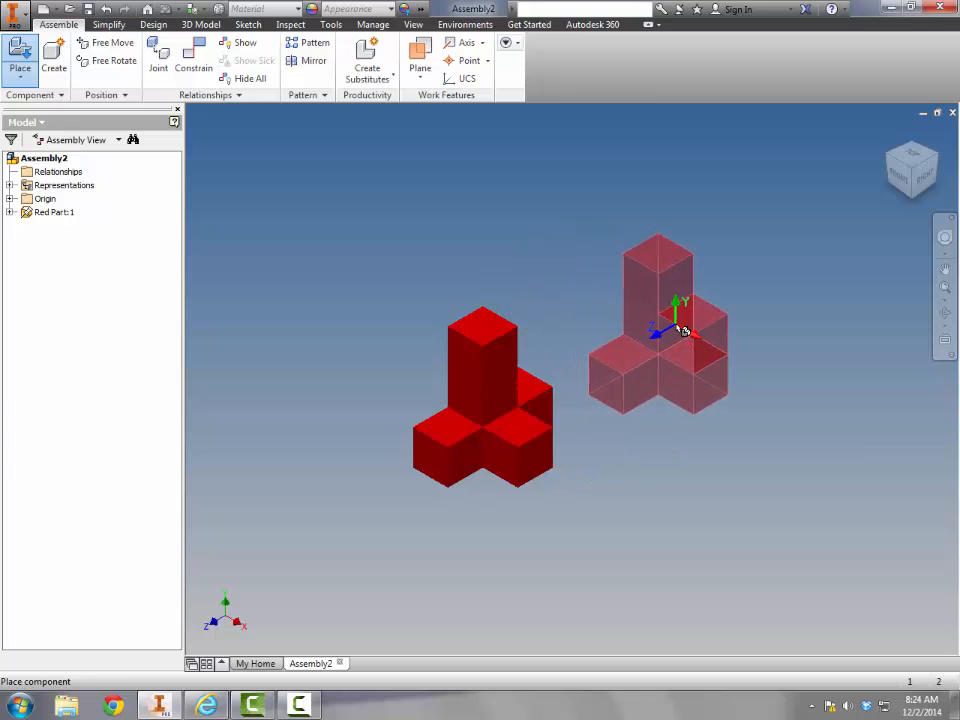
{"action": "right_click", "coordinate": [681, 329]}
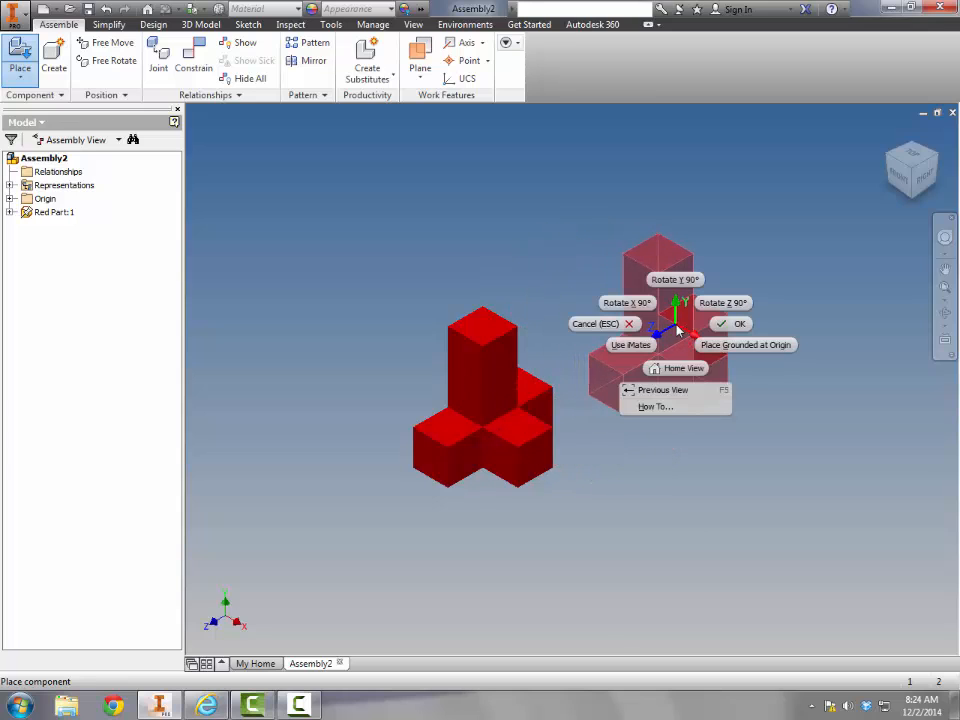
{"action": "left_click", "coordinate": [733, 327]}
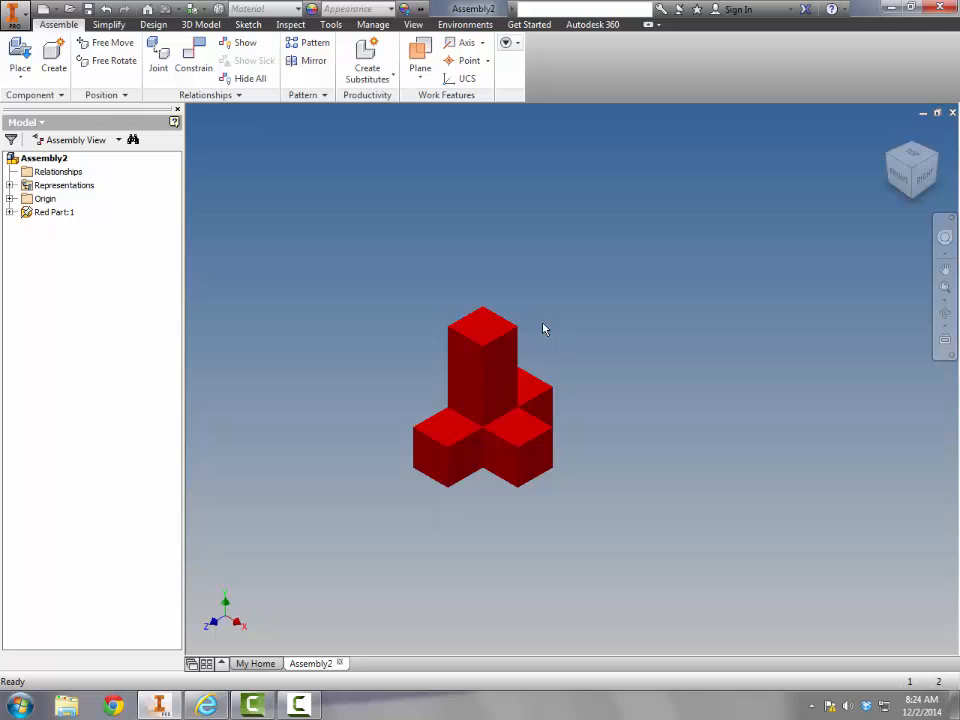
Expand the red part's entry in the model tree and try to move the grounded part in the assembly
{"action": "left_click", "coordinate": [28, 214]}
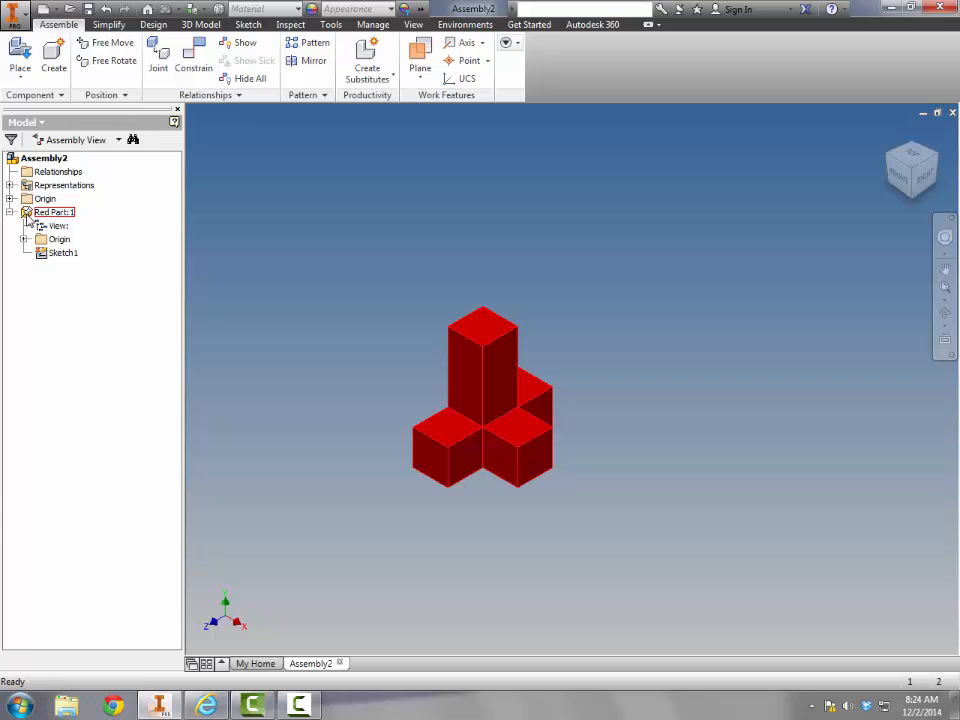
{"action": "left_click", "coordinate": [536, 420]}
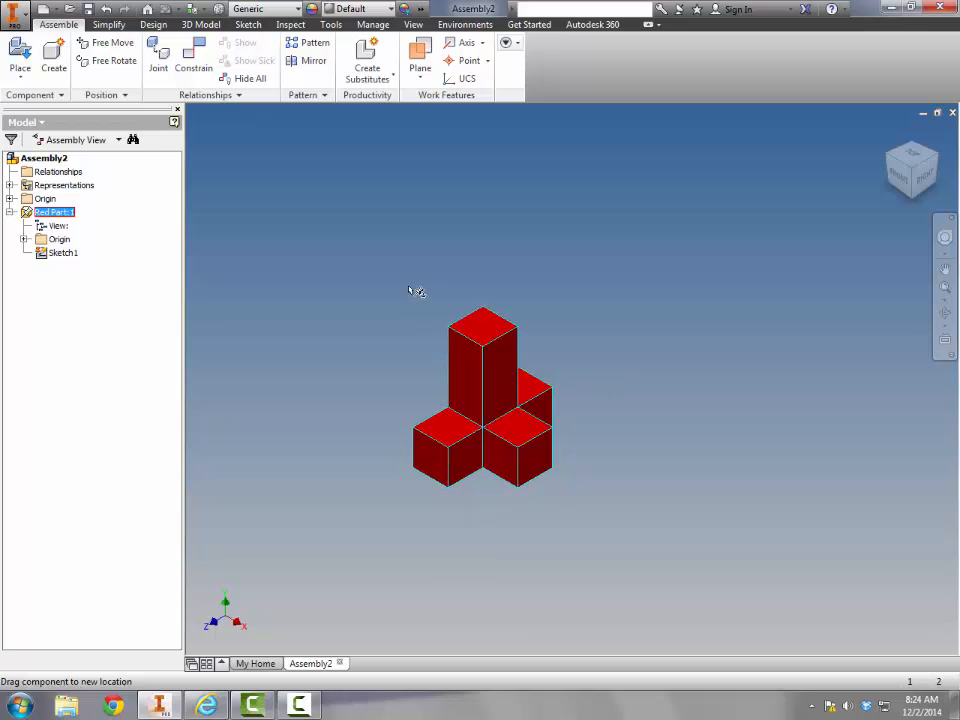
{"action": "left_click_drag", "start_coordinate": [409, 287], "coordinate": [413, 288]}
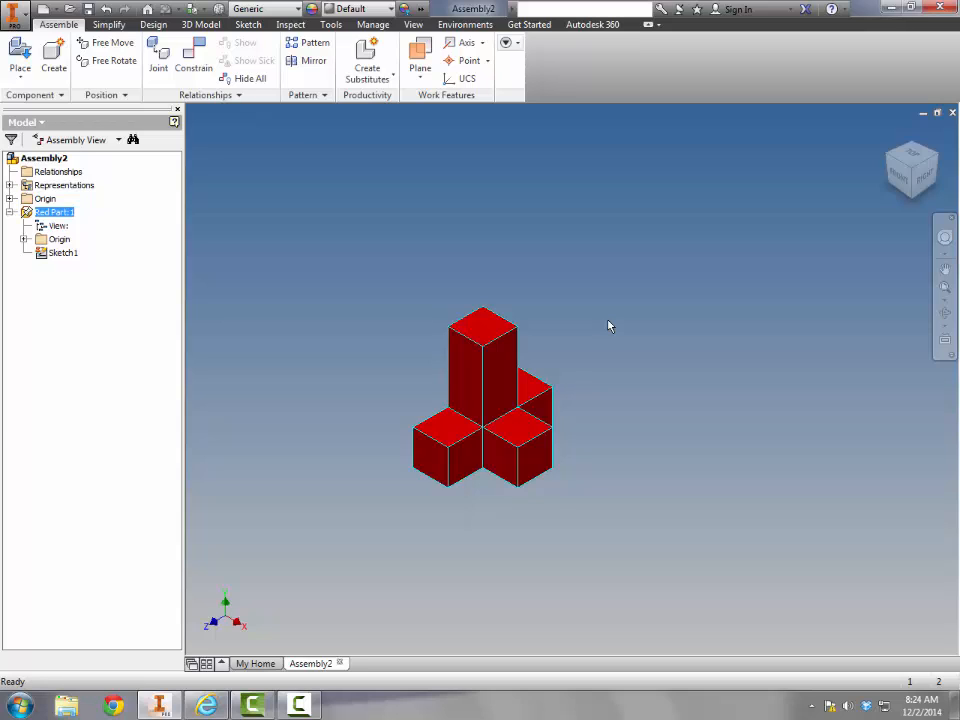
{"action": "left_click", "coordinate": [576, 268]}
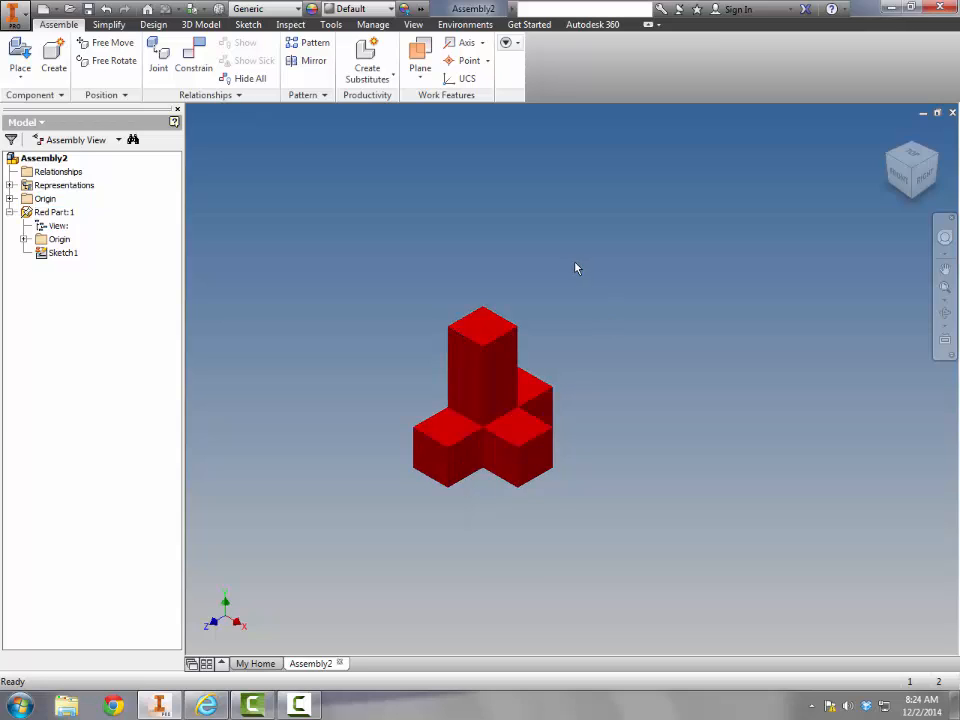
Place one Blue Part from the Puzzle Cube folder beside the red part and end the placement
{"action": "left_click", "coordinate": [21, 52]}
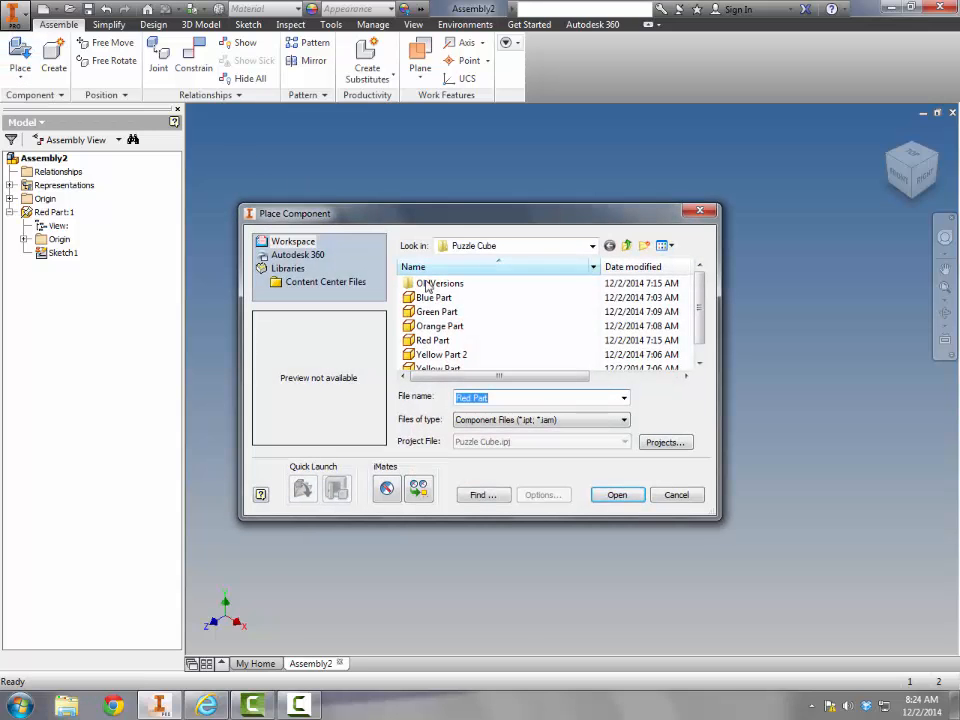
{"action": "left_click", "coordinate": [434, 298]}
{"action": "left_click", "coordinate": [630, 495]}
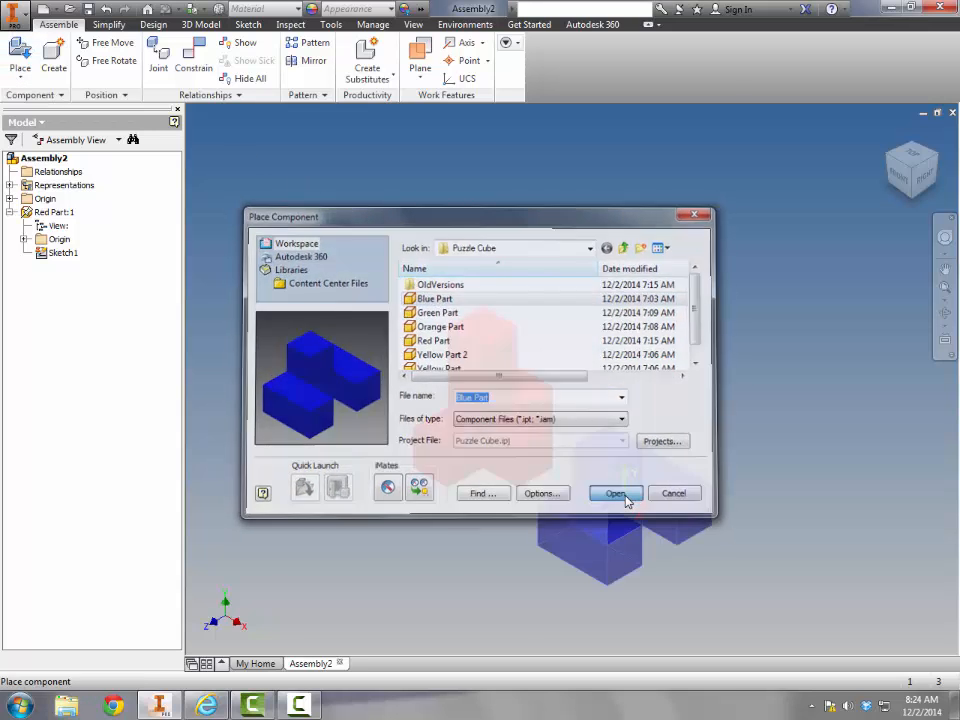
{"action": "left_click", "coordinate": [746, 428]}
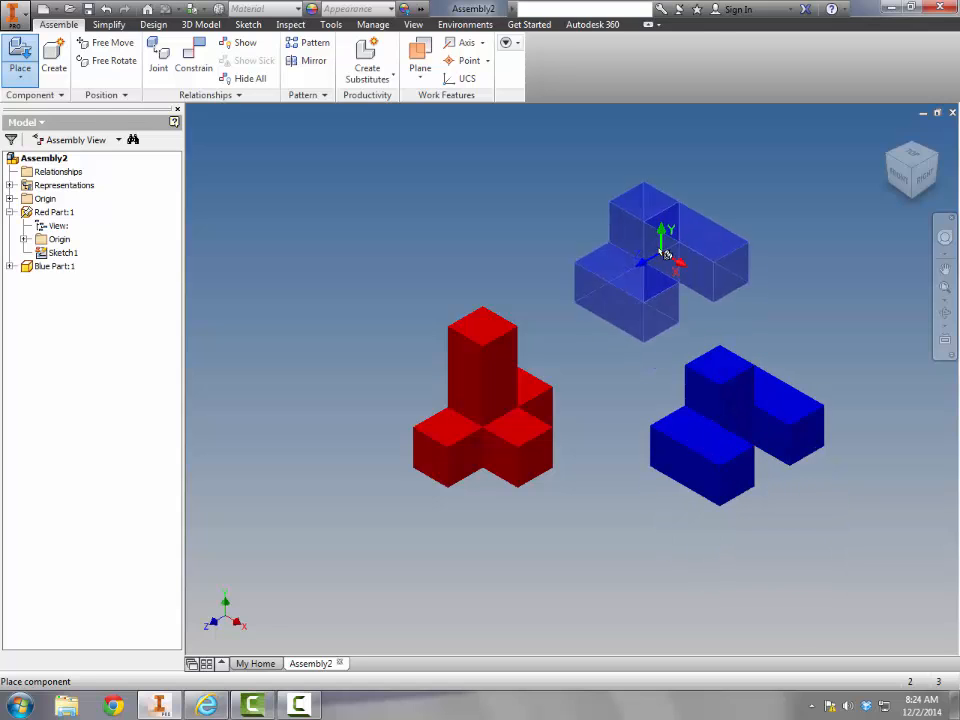
{"action": "right_click", "coordinate": [663, 256]}
{"action": "left_click", "coordinate": [717, 248]}
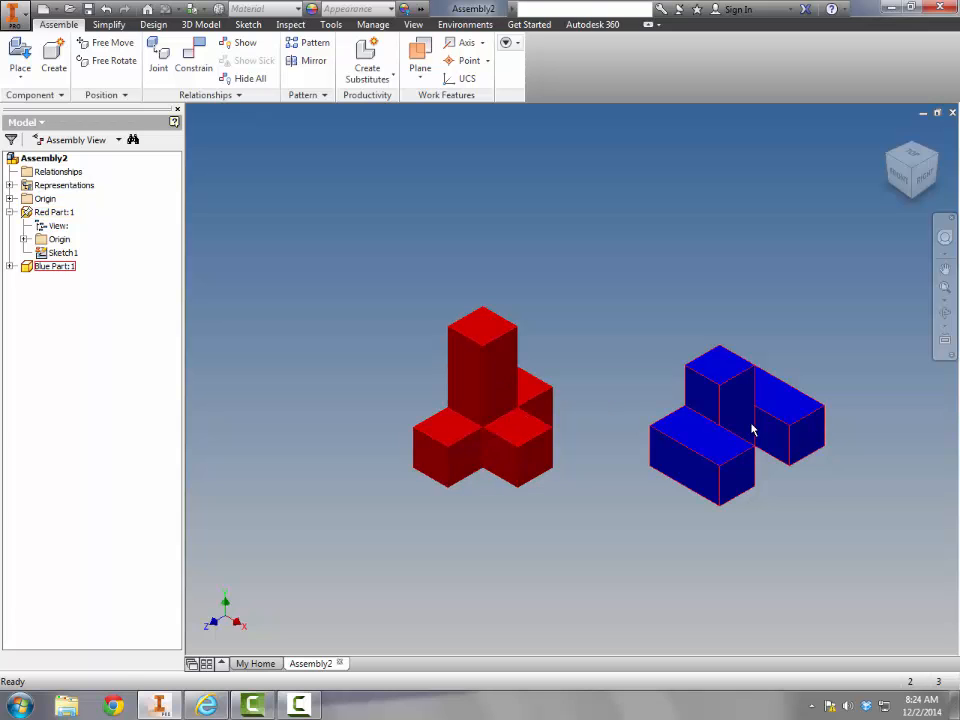
Move the blue part upward and free-rotate it until its single block points up and its edges roughly align with the red part
{"action": "left_click_drag", "start_coordinate": [750, 429], "coordinate": [748, 328]}
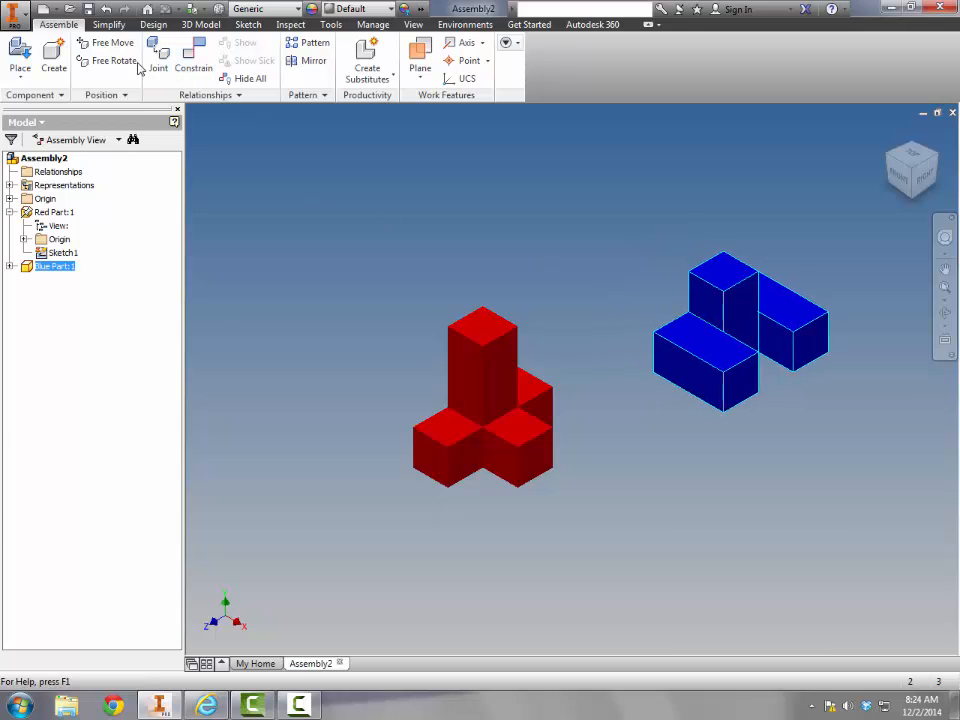
{"action": "left_click", "coordinate": [112, 60]}
{"action": "left_click_drag", "start_coordinate": [678, 264], "coordinate": [730, 364]}
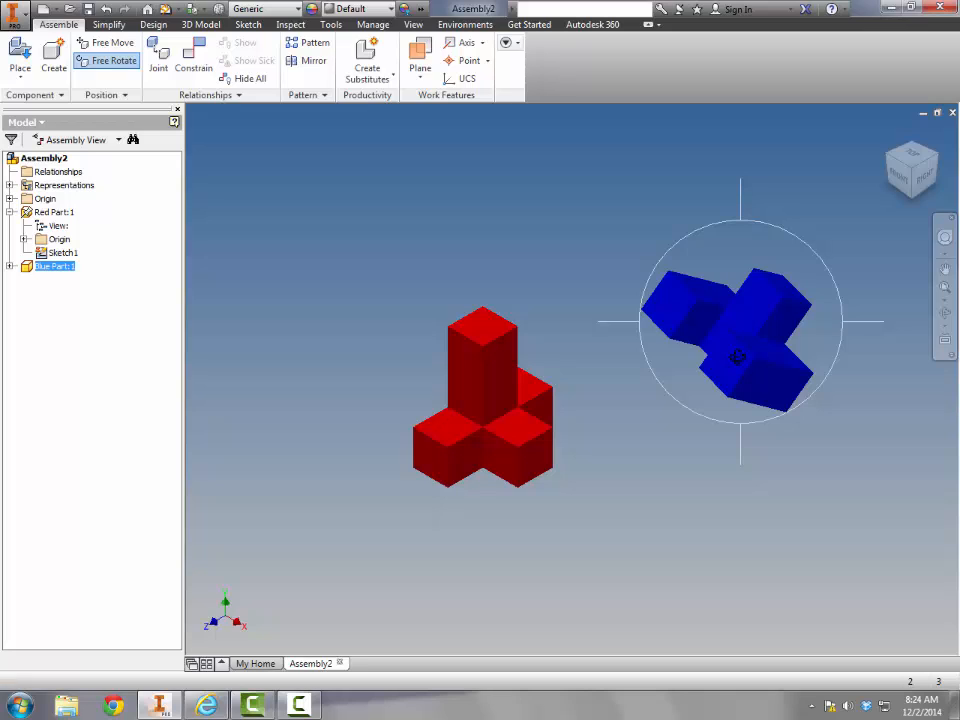
{"action": "left_click_drag", "start_coordinate": [733, 364], "coordinate": [790, 200]}
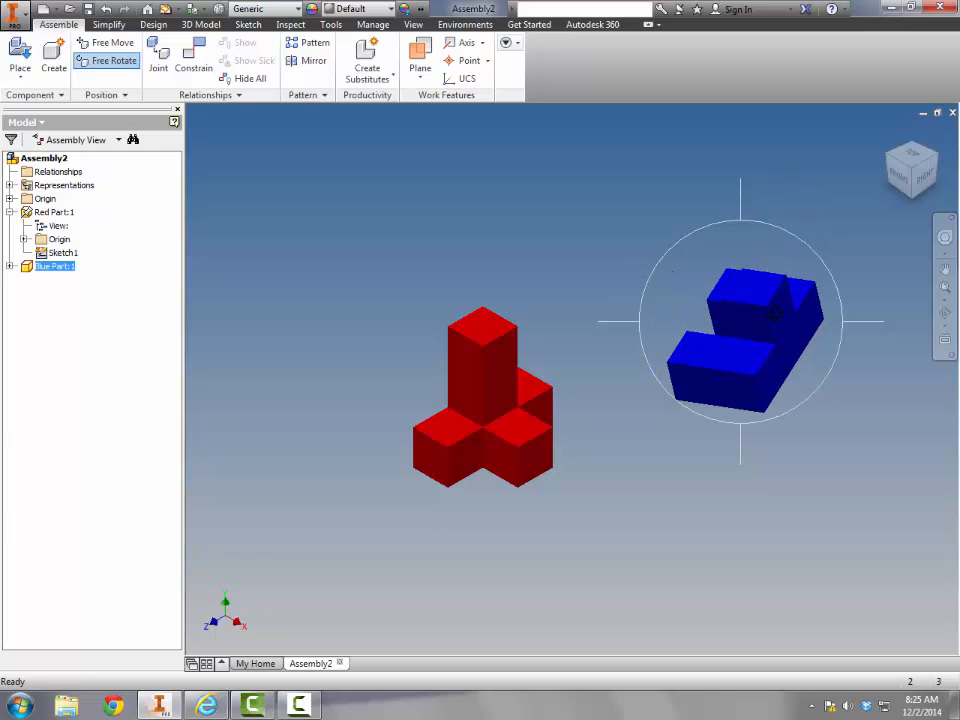
{"action": "left_click_drag", "start_coordinate": [720, 318], "coordinate": [734, 293]}
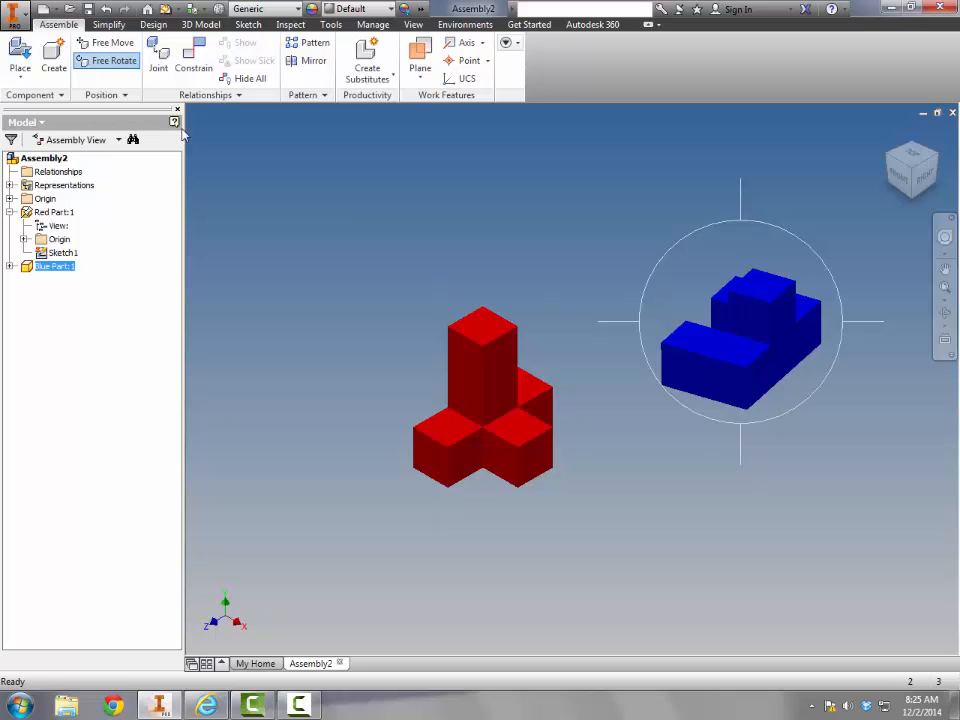
{"action": "left_click", "coordinate": [106, 64]}
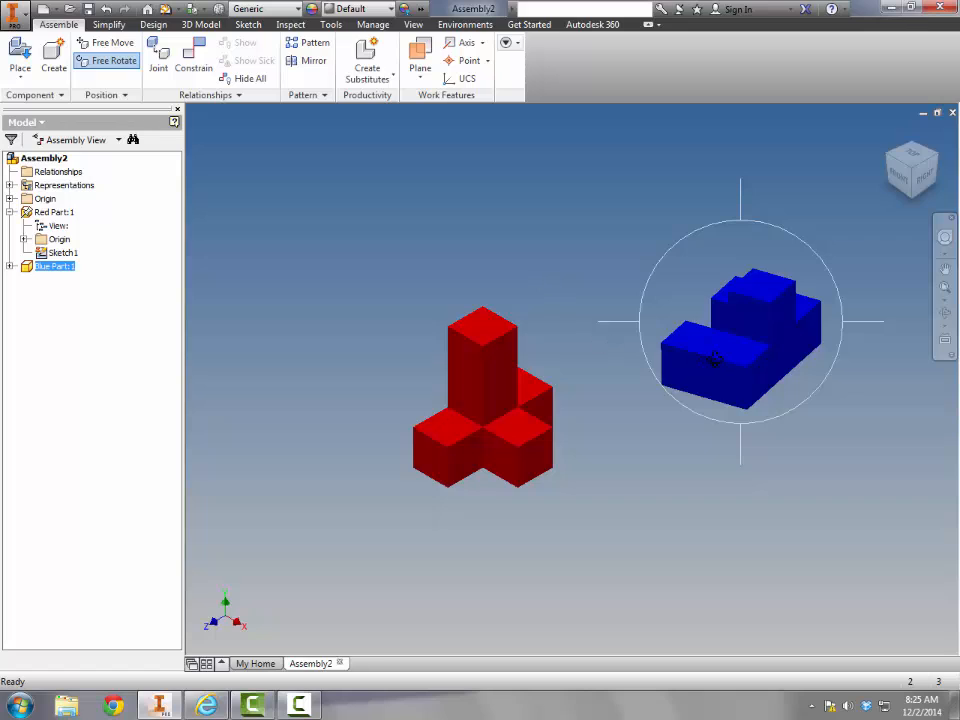
{"action": "left_click_drag", "start_coordinate": [715, 359], "coordinate": [693, 353]}
{"action": "left_click_drag", "start_coordinate": [786, 272], "coordinate": [762, 291]}
{"action": "mouse_move", "coordinate": [724, 326]}
{"action": "left_mouse_down"}
{"action": "mouse_move", "coordinate": [741, 330]}
{"action": "mouse_move", "coordinate": [733, 308]}
{"action": "left_mouse_up"}
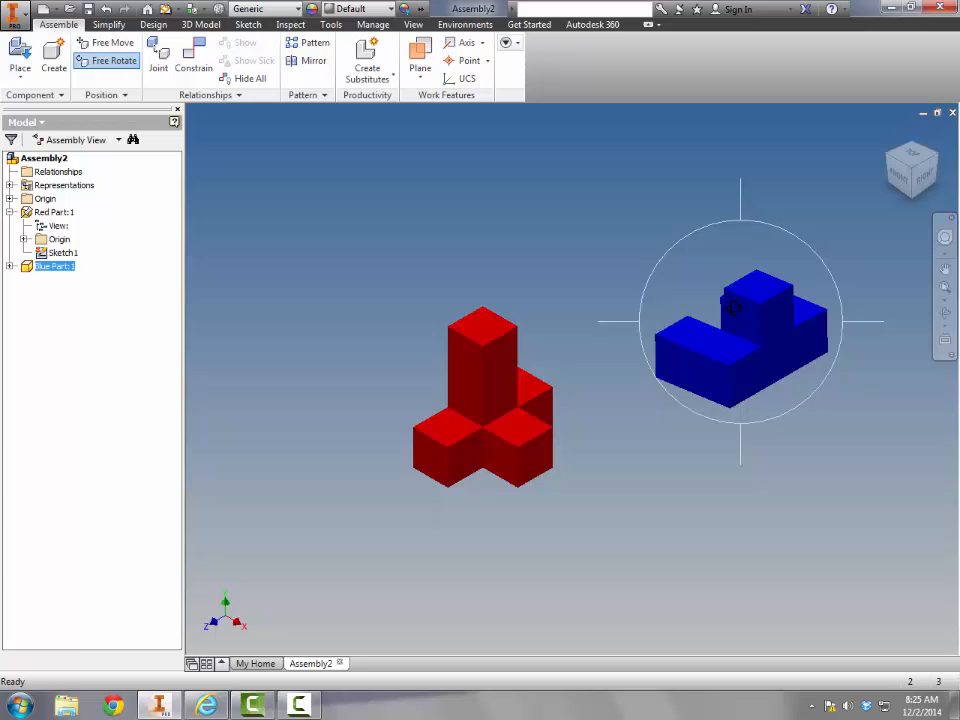
{"action": "key", "text": "Escape"}
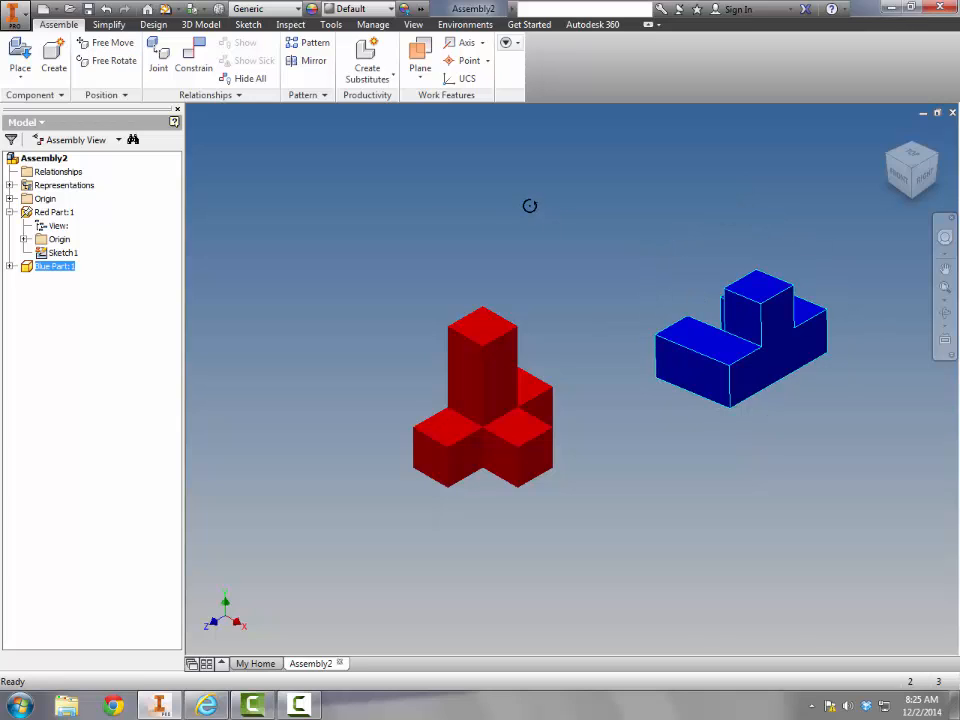
{"action": "left_click", "coordinate": [398, 211]}
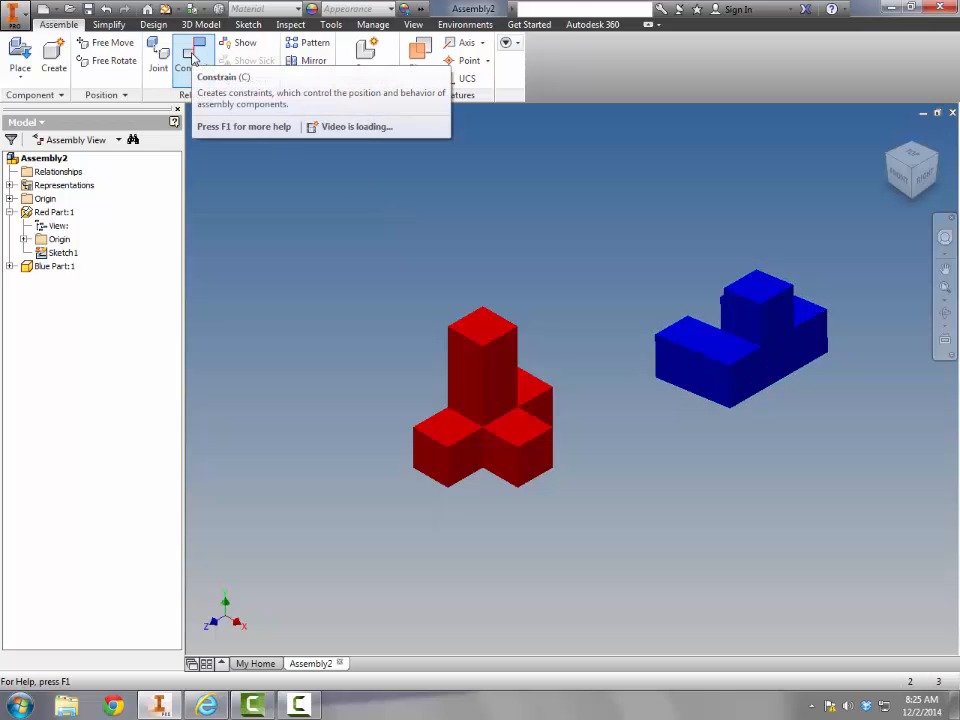
Mate the inner side face of the red part's front block to the end face of the blue part's arm with zero offset
{"action": "left_click", "coordinate": [193, 58]}
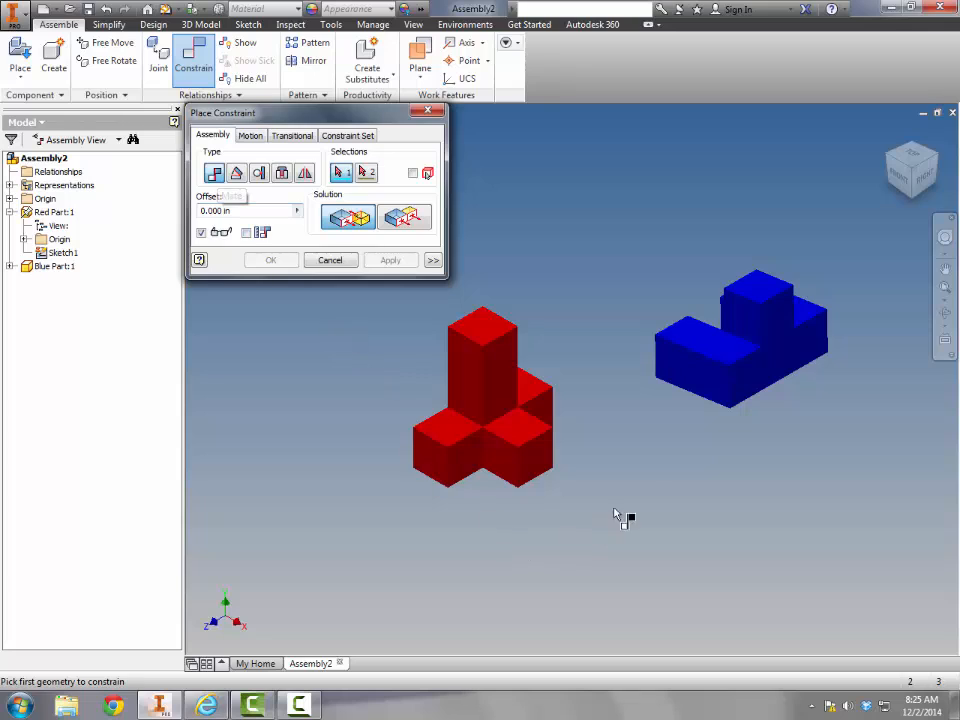
{"action": "left_click", "coordinate": [465, 465]}
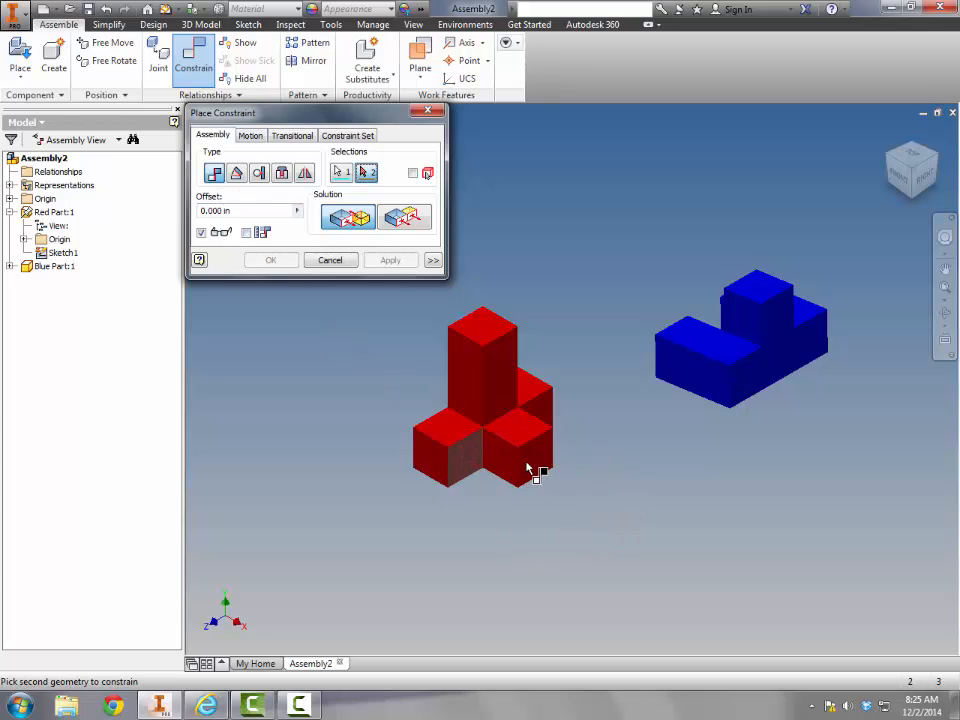
{"action": "key", "text": "F4"}
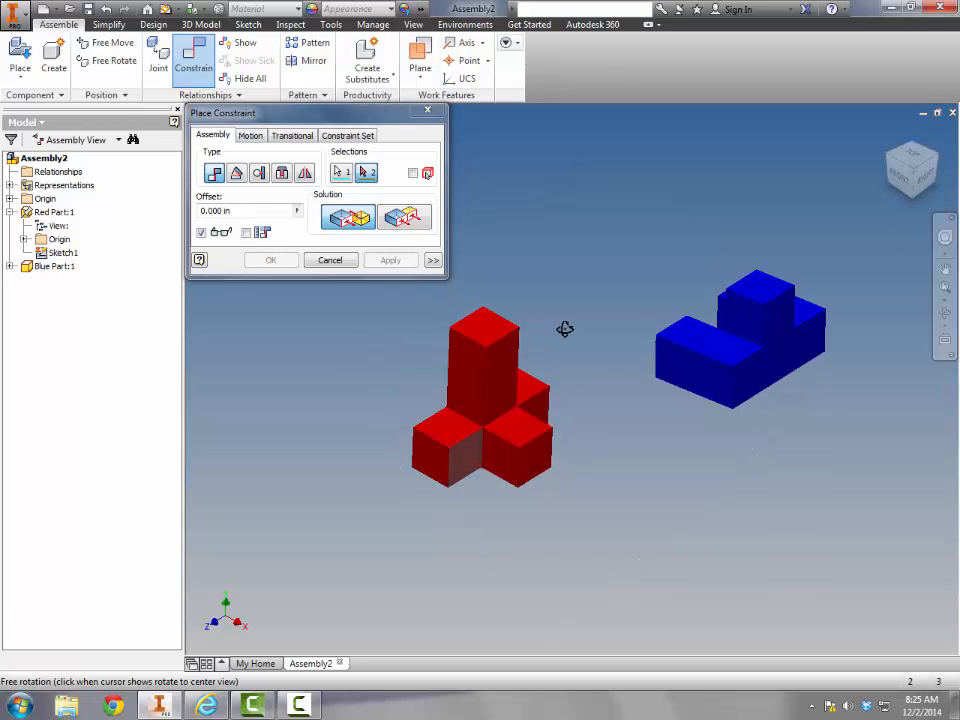
{"action": "left_click_drag", "start_coordinate": [565, 329], "coordinate": [773, 432]}
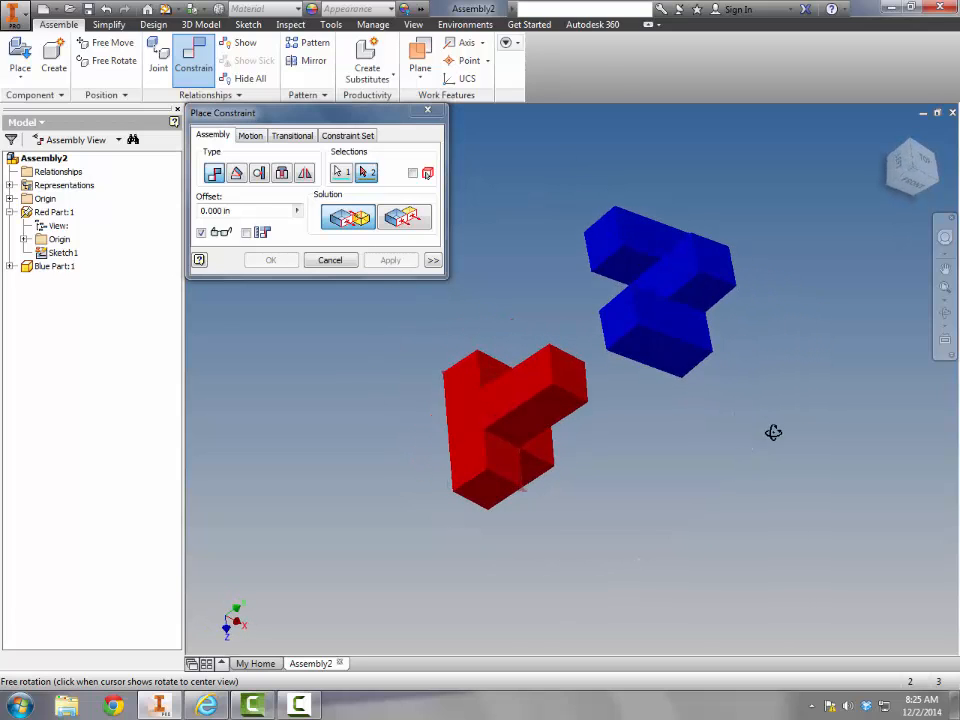
{"action": "left_click", "coordinate": [624, 322]}
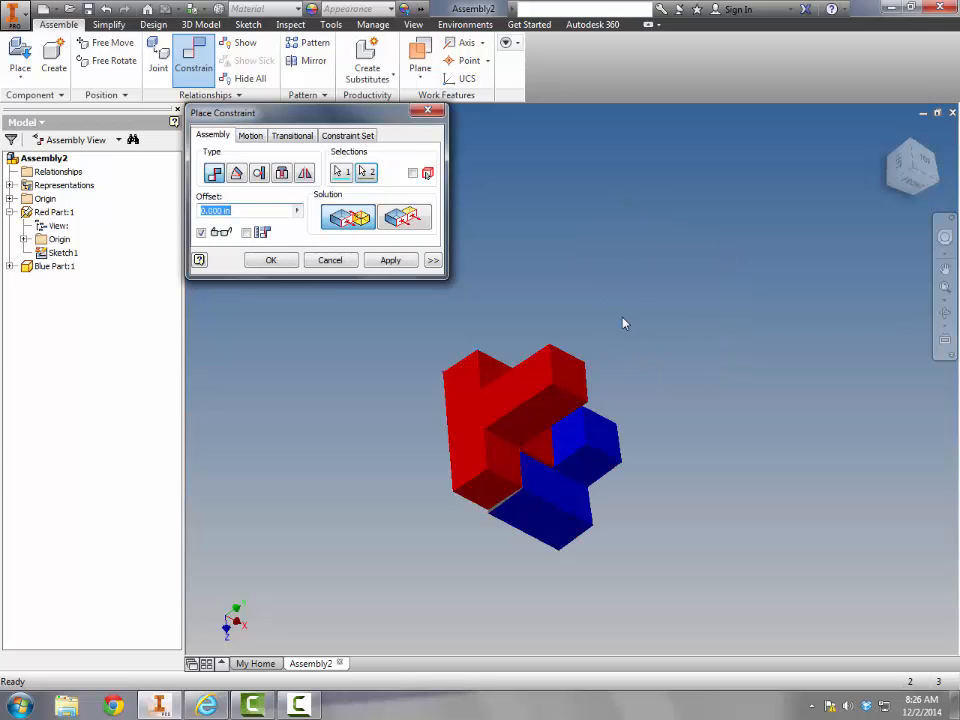
{"action": "left_click", "coordinate": [390, 260]}
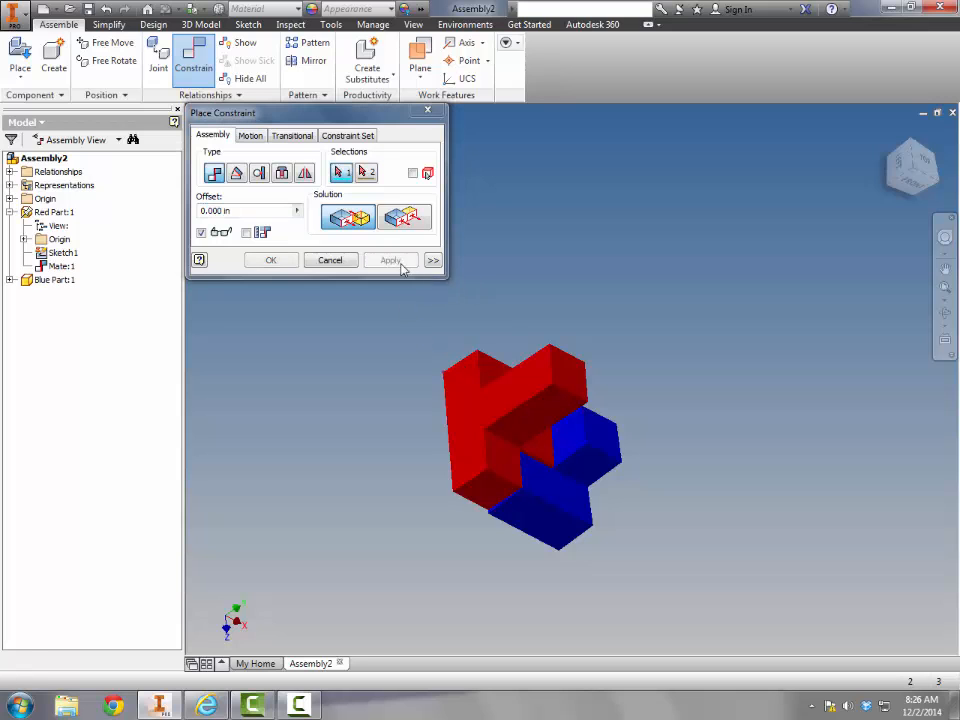
{"action": "key", "text": "Escape"}
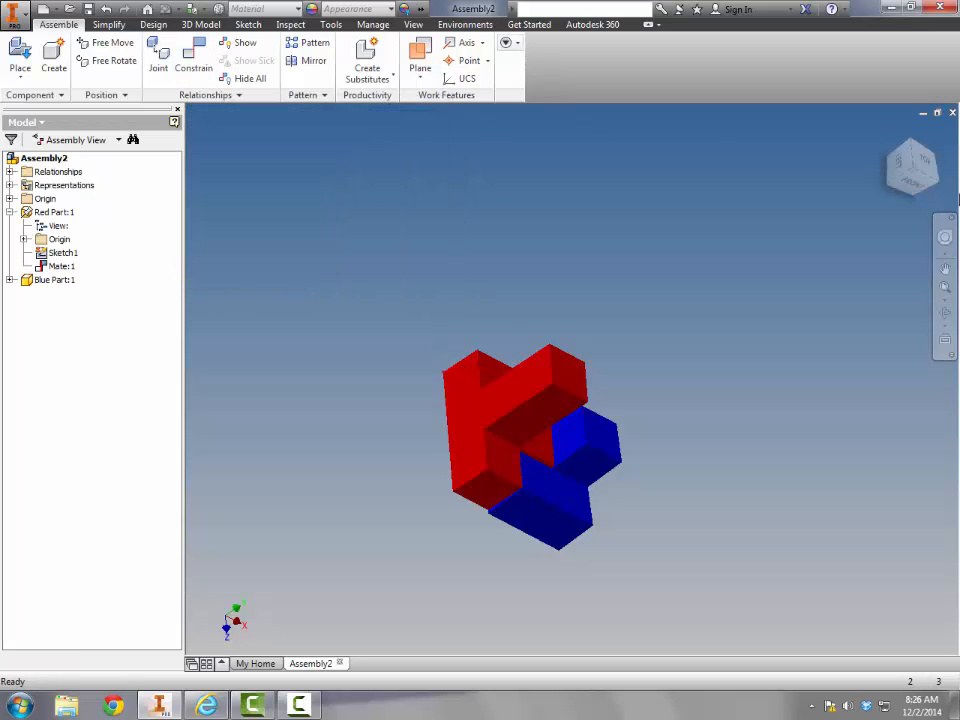
Return to the home view, expand the blue part's entry in the model tree, and slide the blue part along the mated face
{"action": "left_click", "coordinate": [874, 144]}
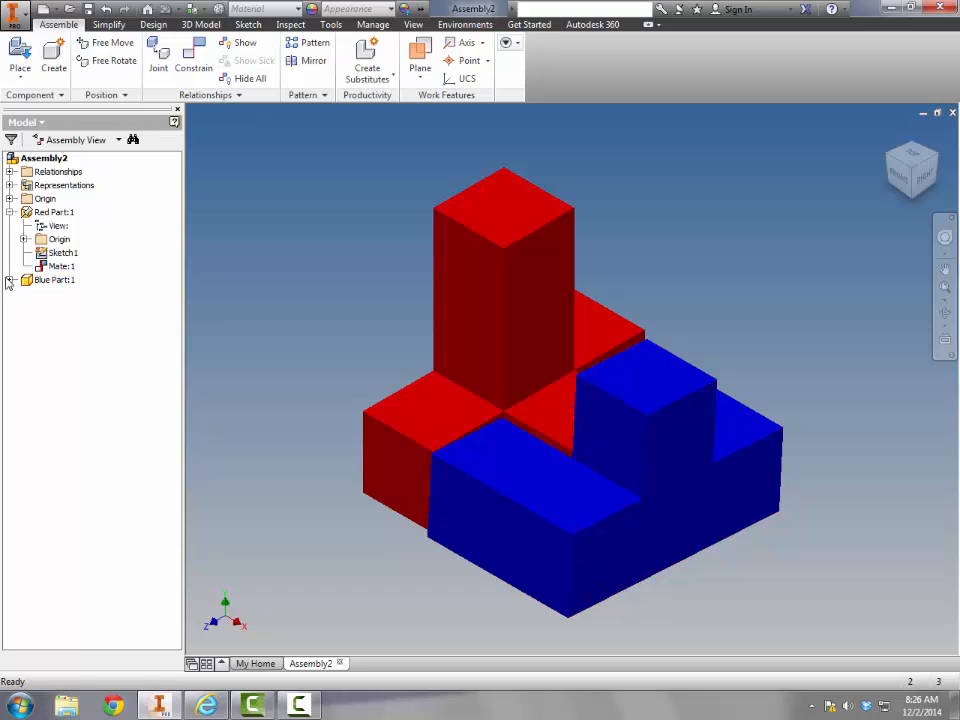
{"action": "left_click", "coordinate": [10, 280]}
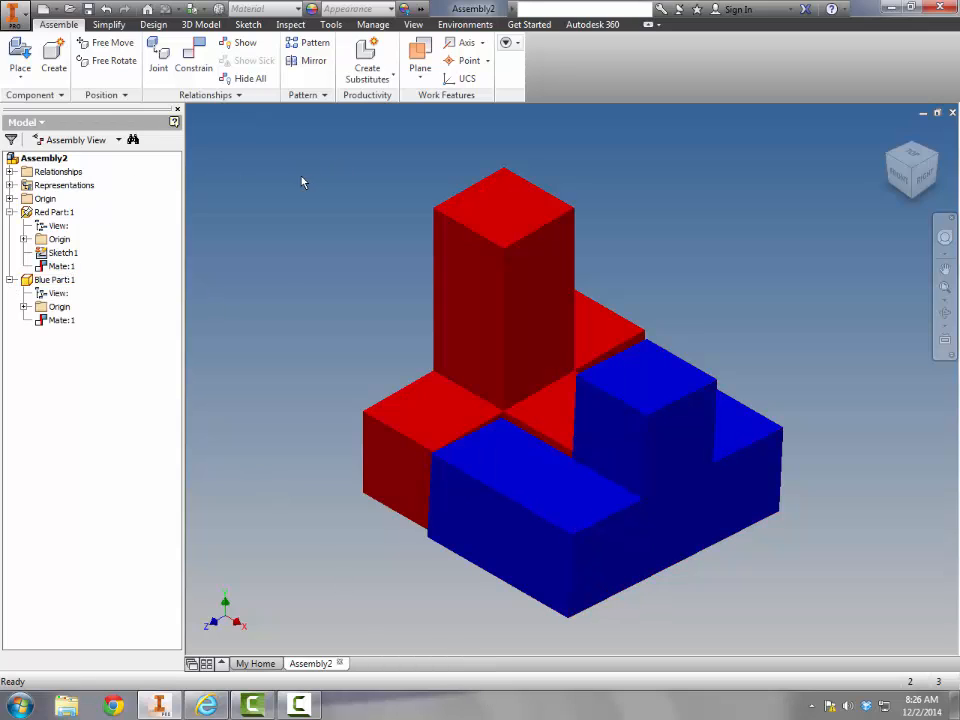
{"action": "left_click_drag", "start_coordinate": [572, 568], "coordinate": [575, 528]}
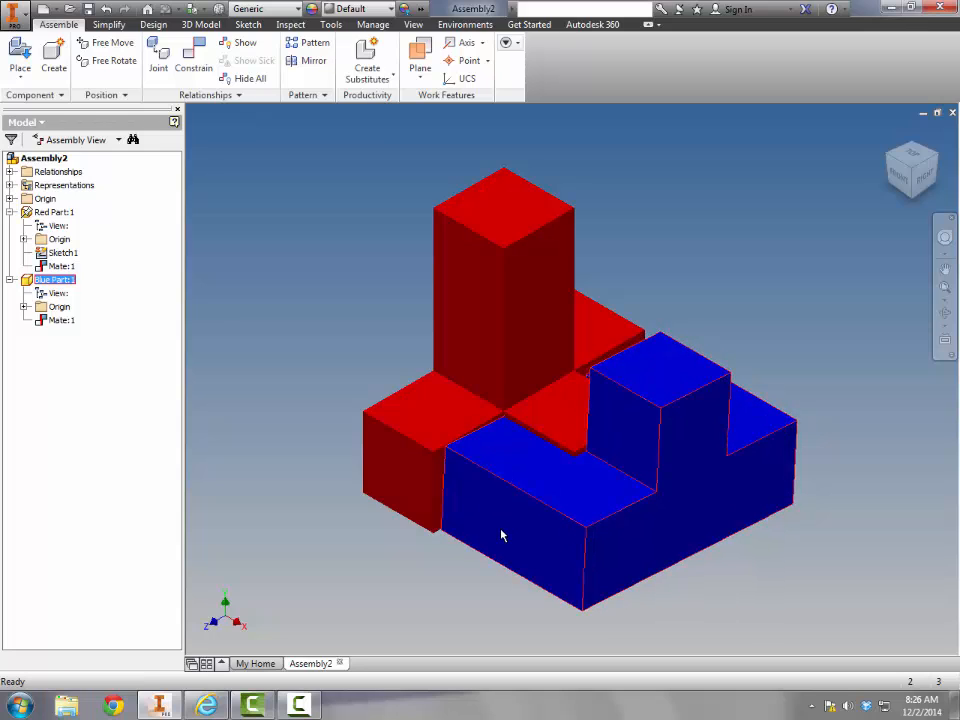
Apply a Flush constraint with zero offset between the front faces of the red front block and the blue arm
{"action": "left_click", "coordinate": [195, 58]}
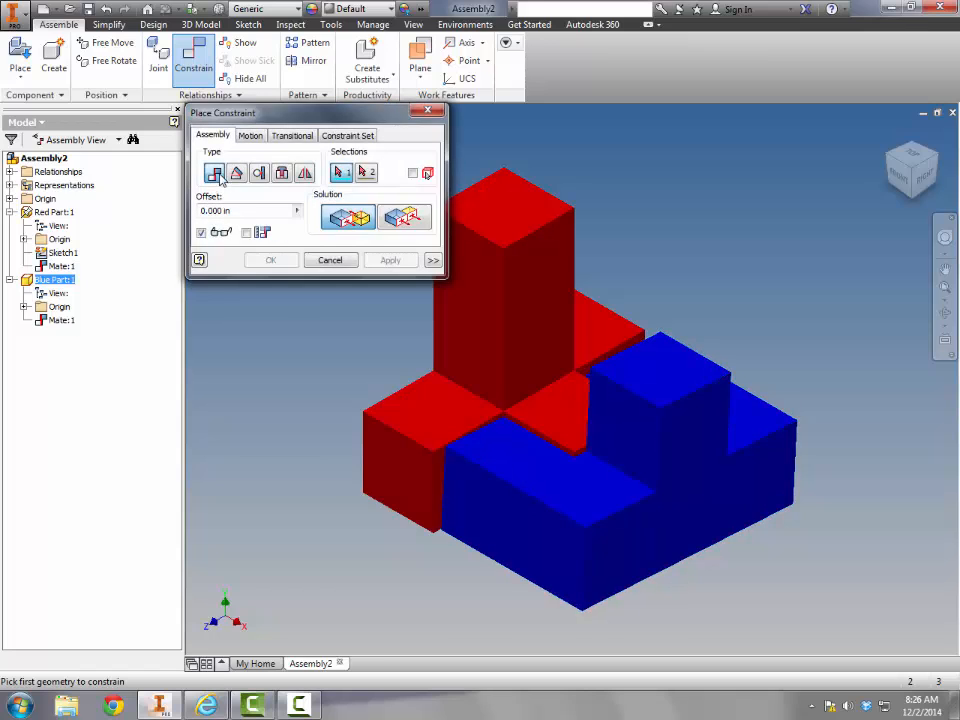
{"action": "left_click", "coordinate": [403, 218]}
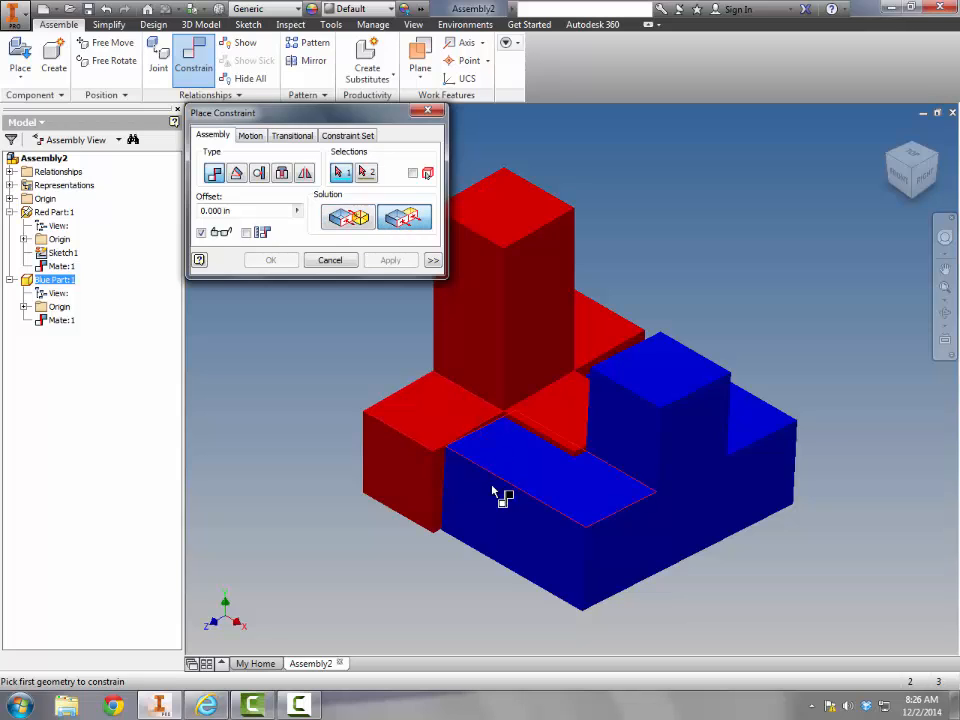
{"action": "left_click", "coordinate": [406, 485]}
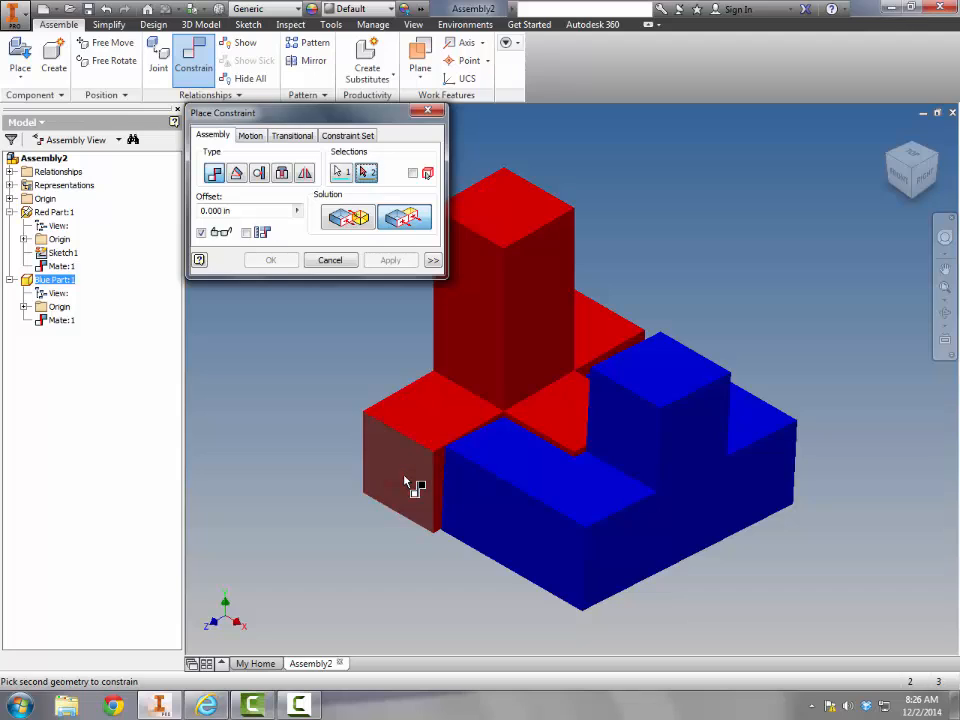
{"action": "left_click", "coordinate": [472, 502]}
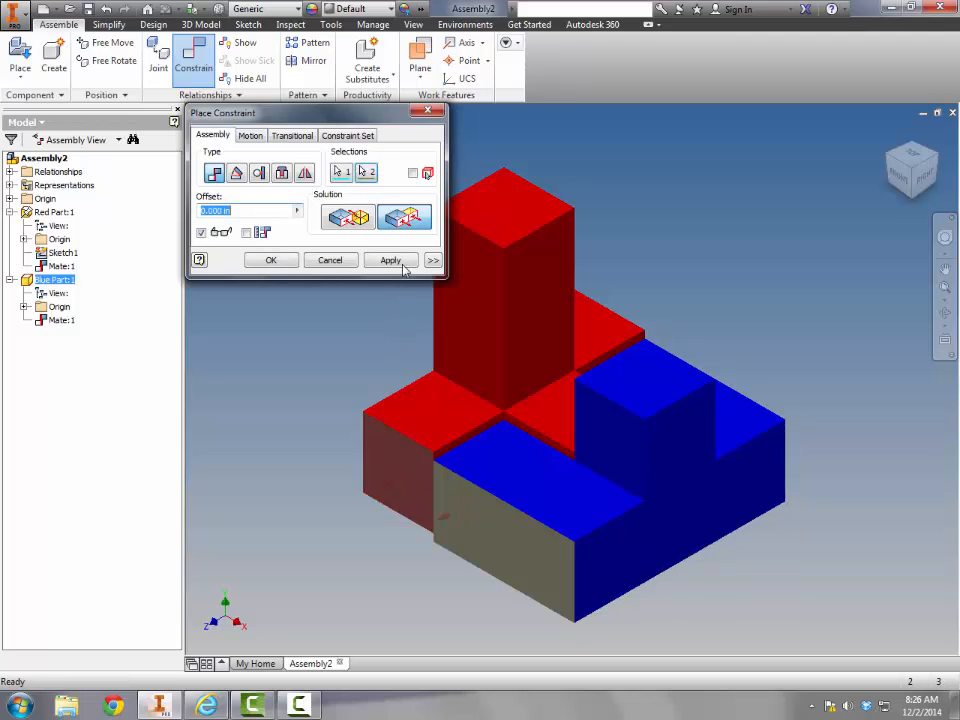
{"action": "left_click", "coordinate": [392, 261]}
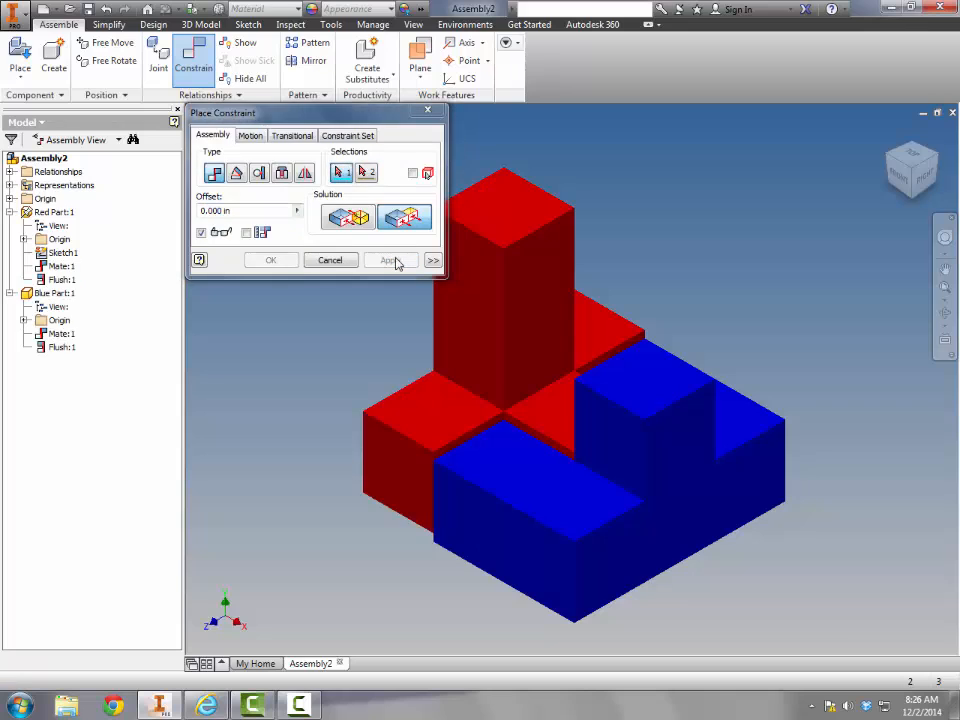
Flush the top faces of the red front block and blue arm with zero offset, then check the blue part's freedom to move
{"action": "left_click", "coordinate": [441, 434]}
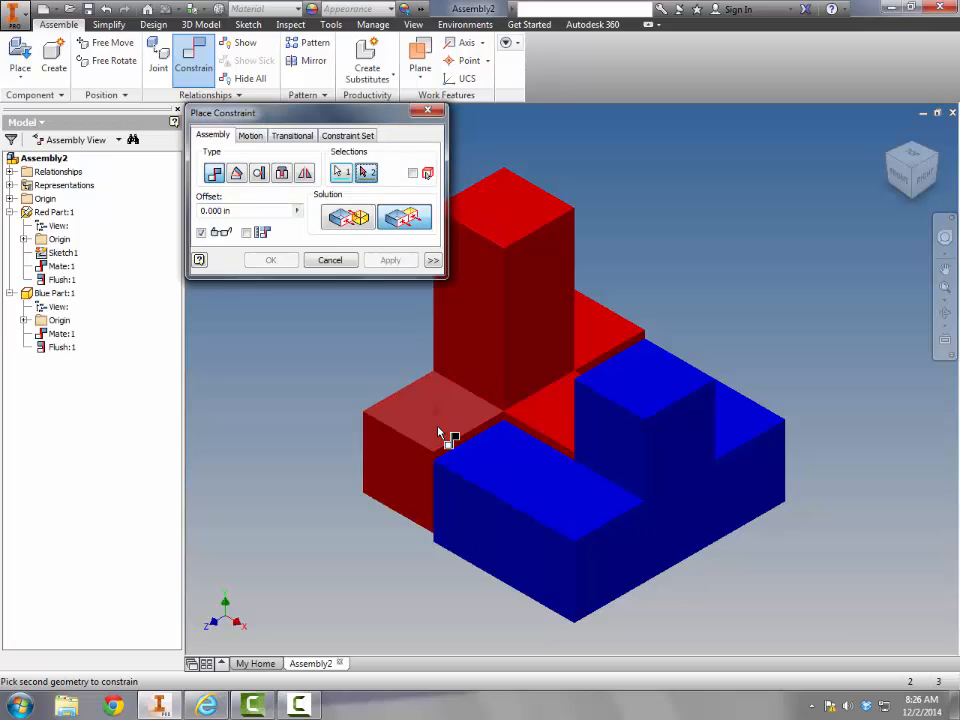
{"action": "left_click", "coordinate": [499, 471]}
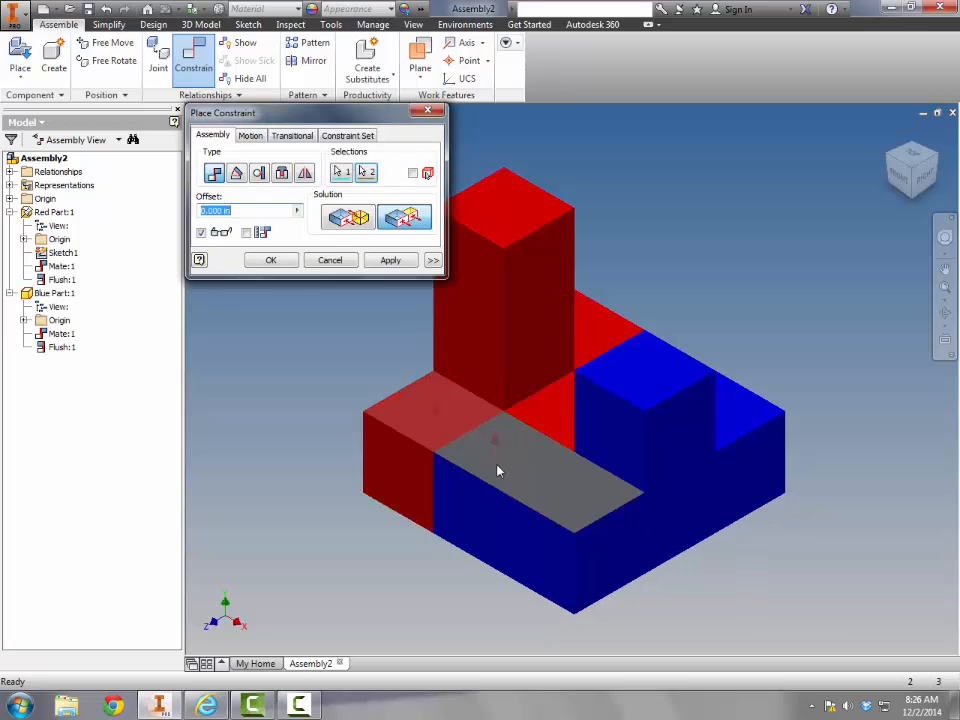
{"action": "left_click", "coordinate": [393, 261]}
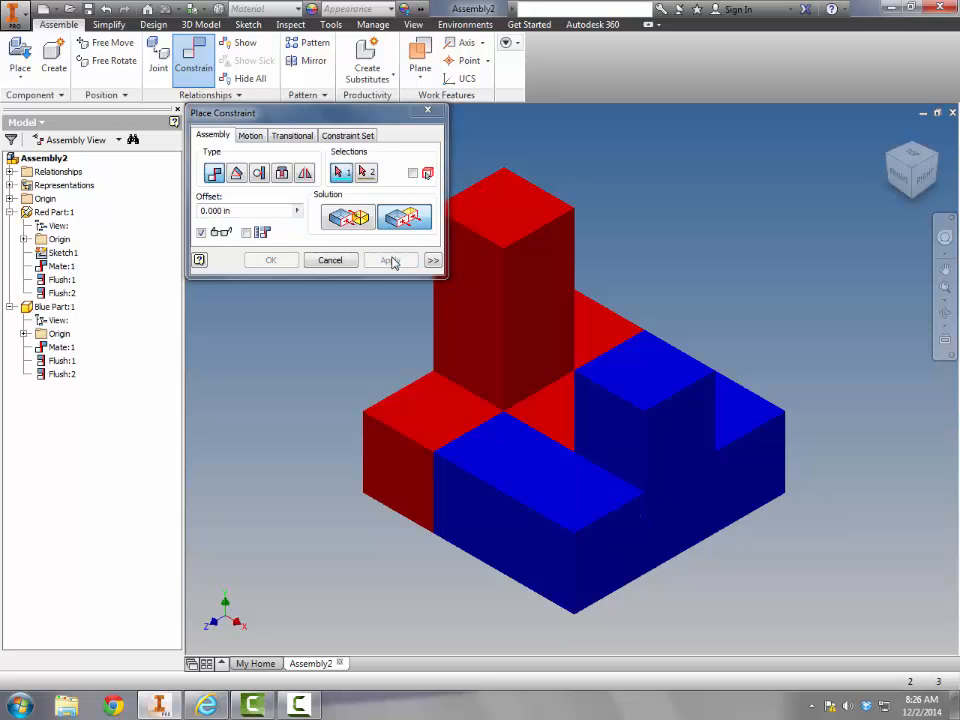
{"action": "left_click", "coordinate": [427, 111]}
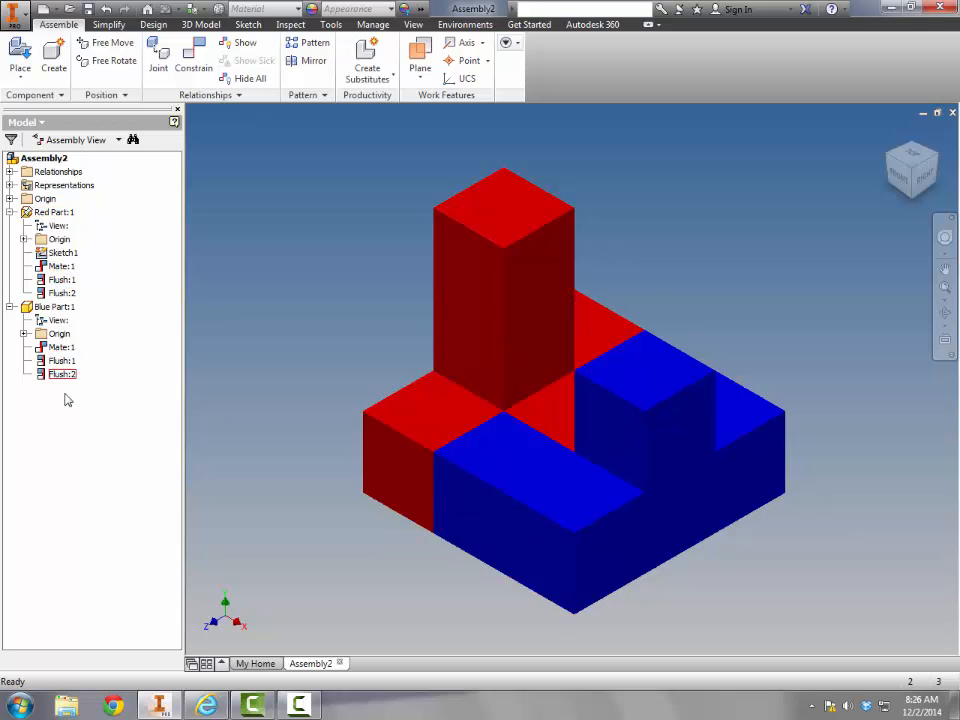
{"action": "left_click", "coordinate": [679, 463]}
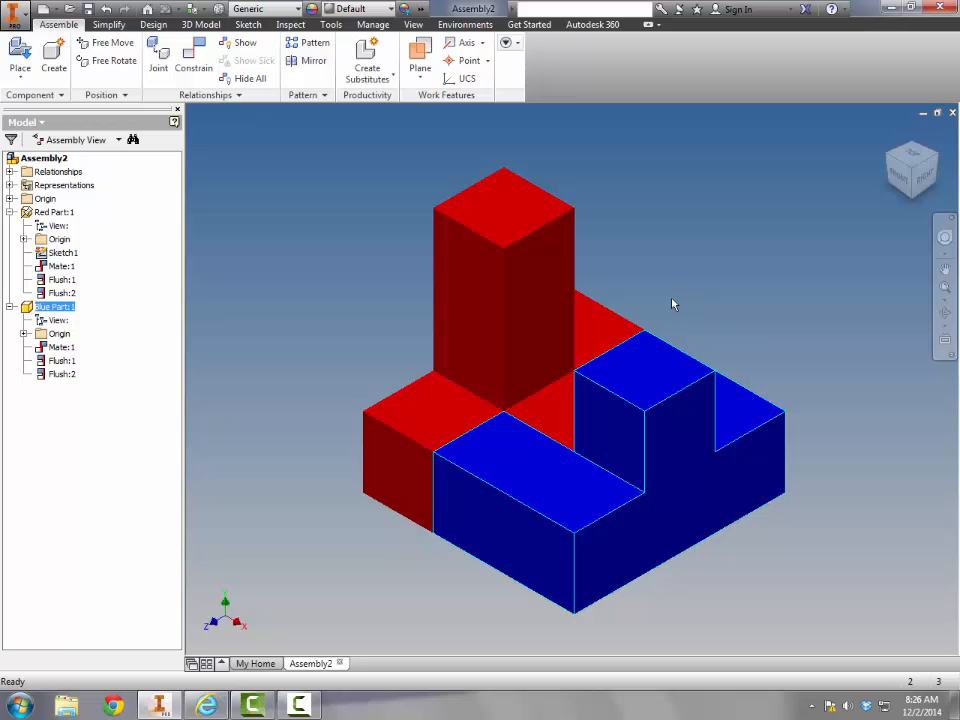
{"action": "left_click", "coordinate": [698, 264]}
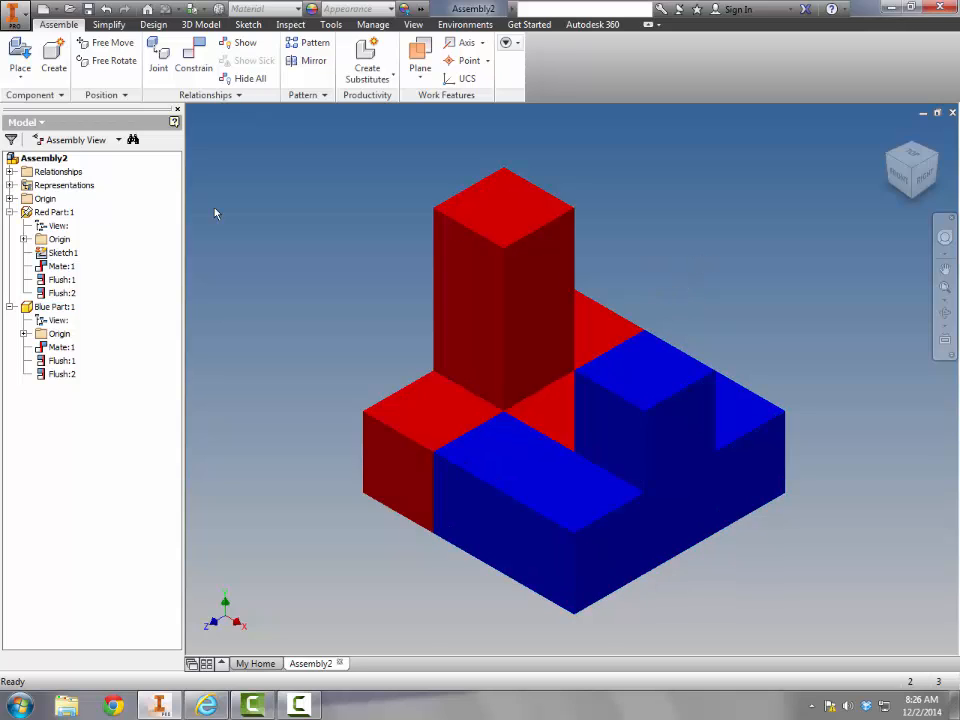
Place one Yellow Part 2 from the Puzzle Cube folder beside the red and blue parts and end the placement
{"action": "left_click", "coordinate": [20, 55]}
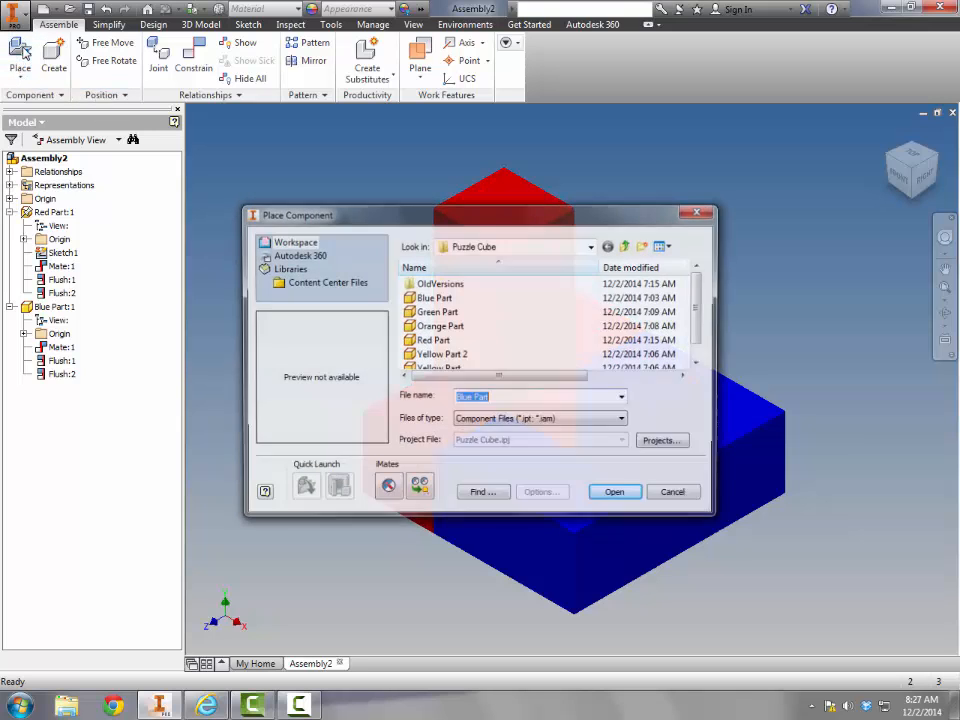
{"action": "left_click", "coordinate": [466, 355]}
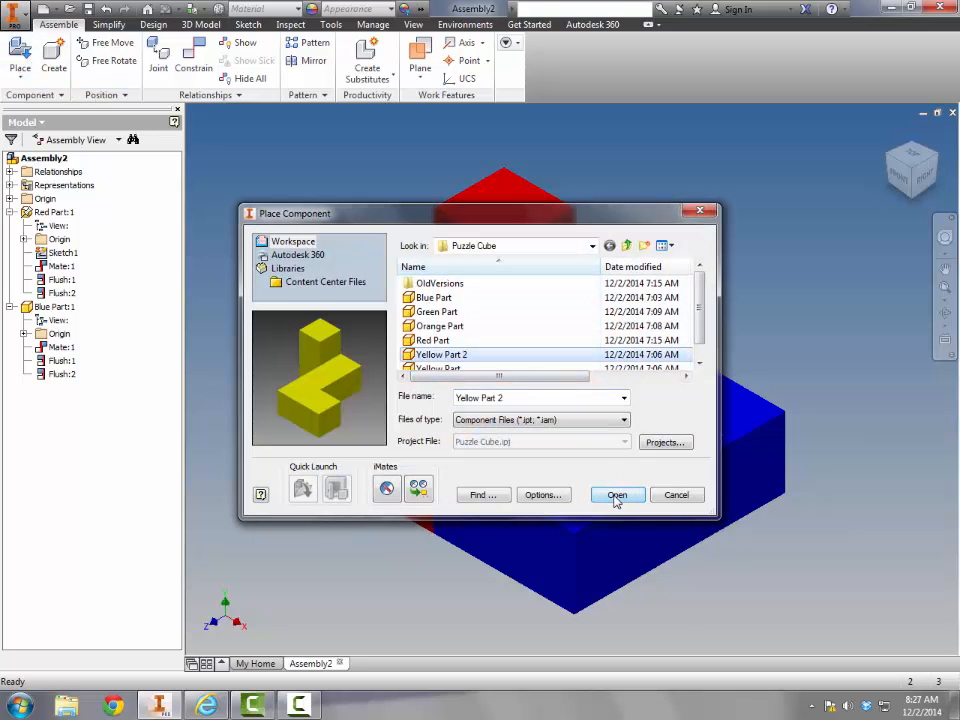
{"action": "left_click", "coordinate": [616, 495]}
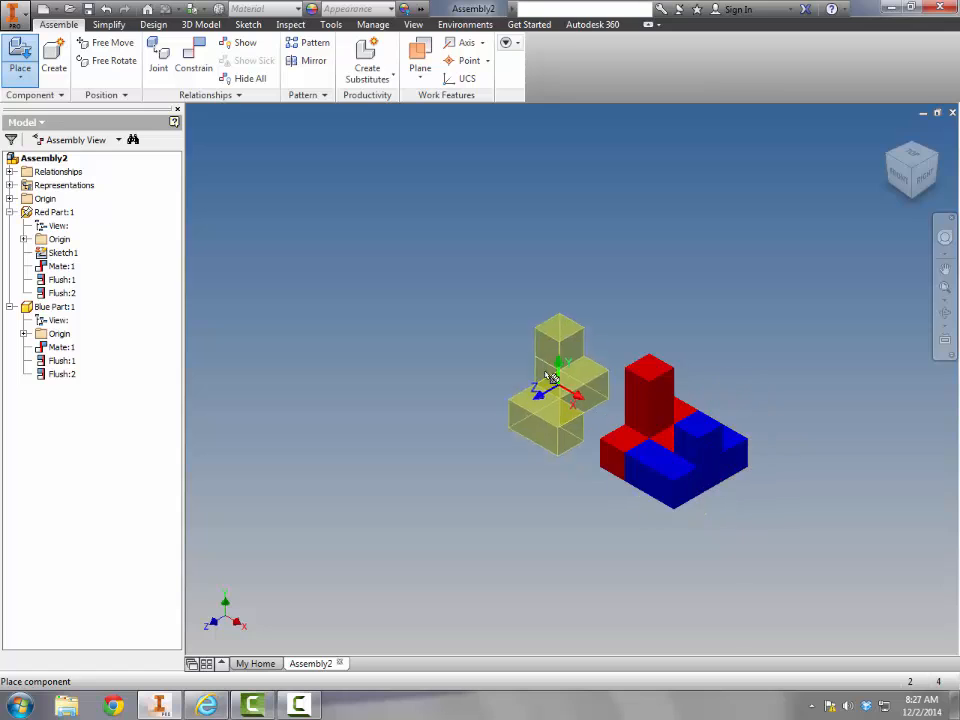
{"action": "left_click", "coordinate": [548, 365]}
{"action": "key", "text": "Escape"}
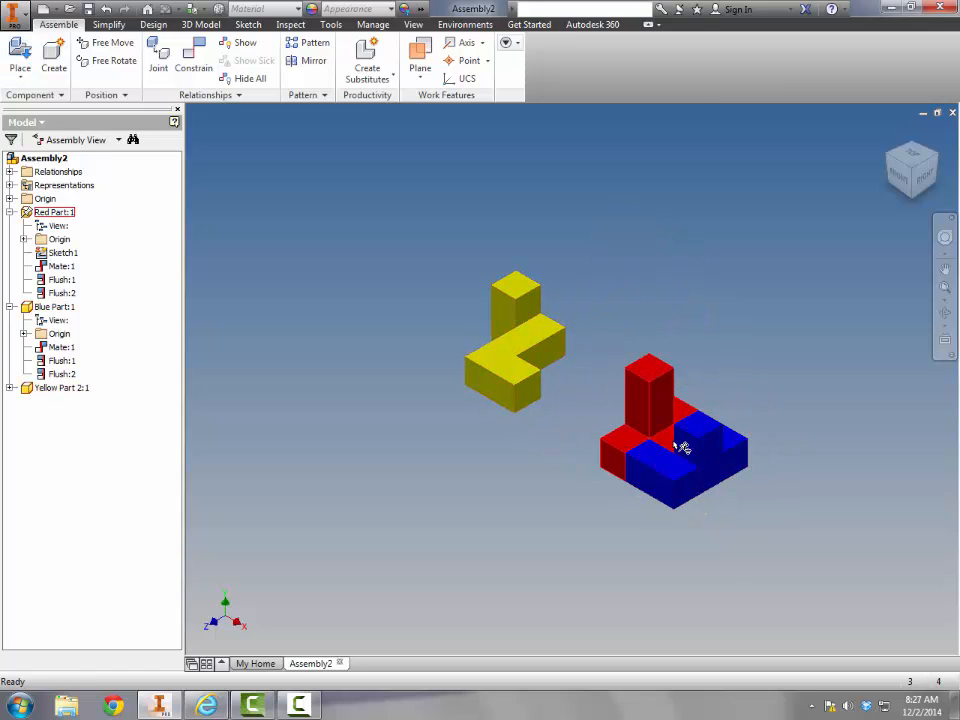
Mate the underside of the yellow part to the top face of the blue part's arm with zero offset
{"action": "left_click", "coordinate": [196, 62]}
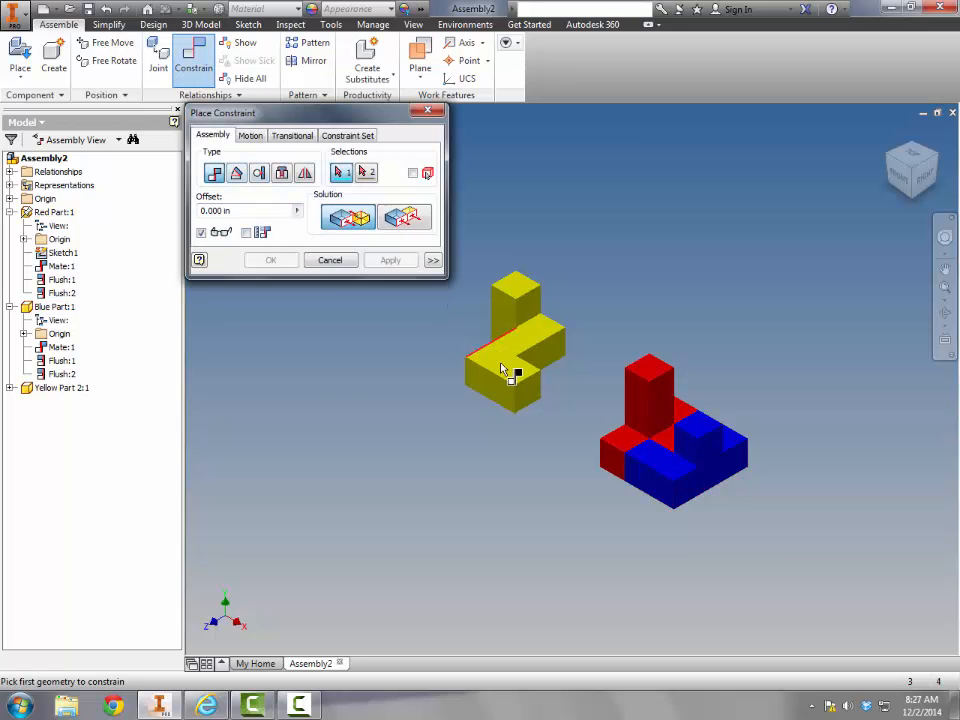
{"action": "key", "text": "F4"}
{"action": "left_click_drag", "start_coordinate": [519, 381], "coordinate": [520, 350]}
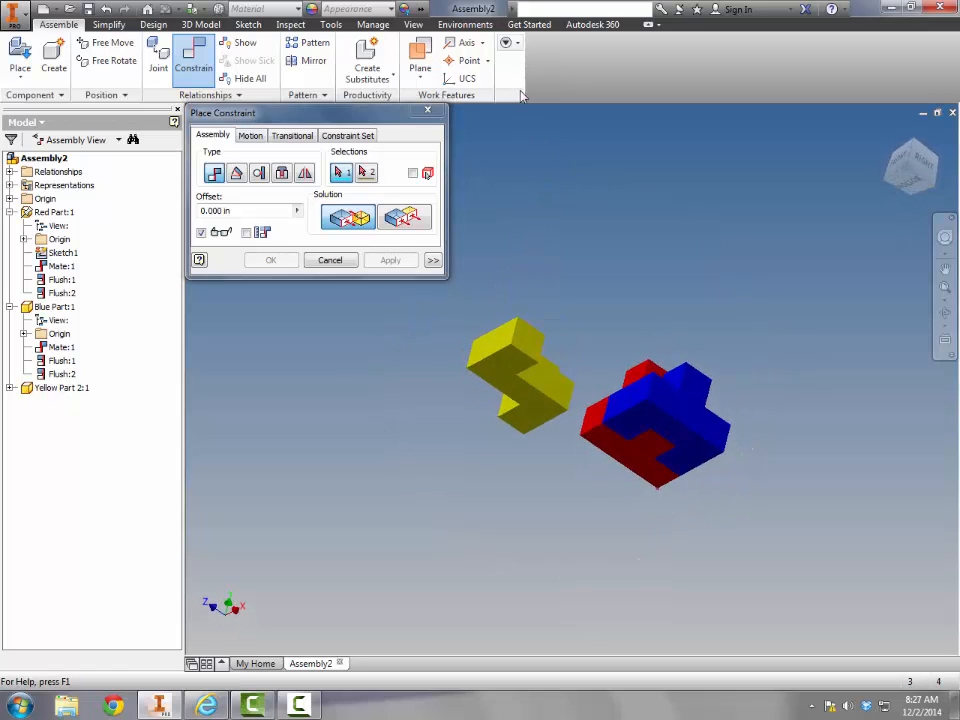
{"action": "left_click", "coordinate": [507, 377]}
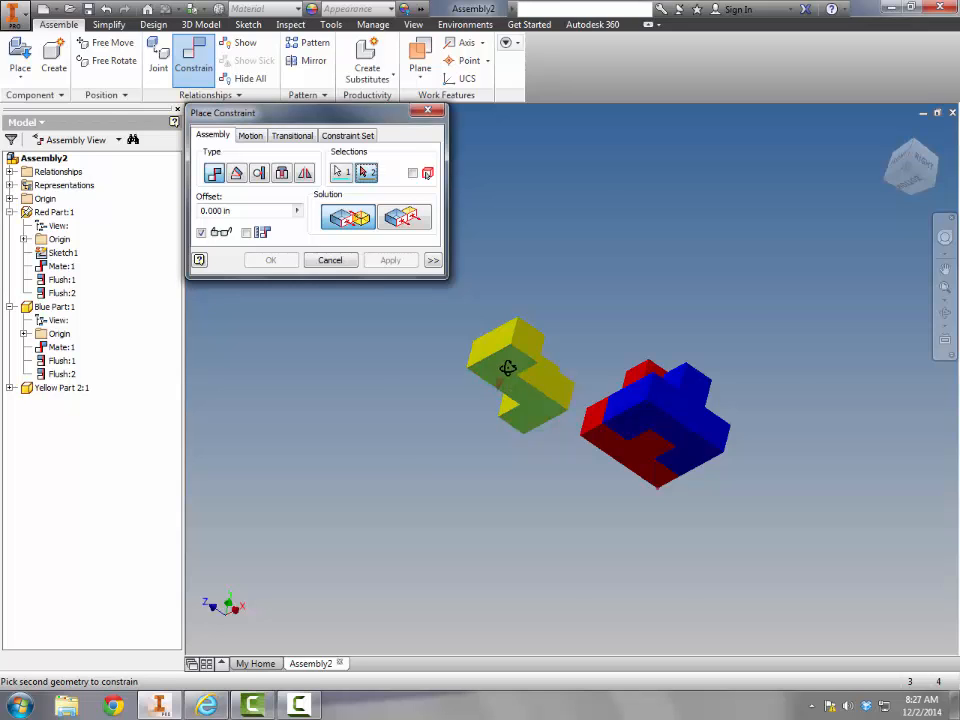
{"action": "key", "text": "F4"}
{"action": "left_click_drag", "start_coordinate": [549, 336], "coordinate": [554, 504]}
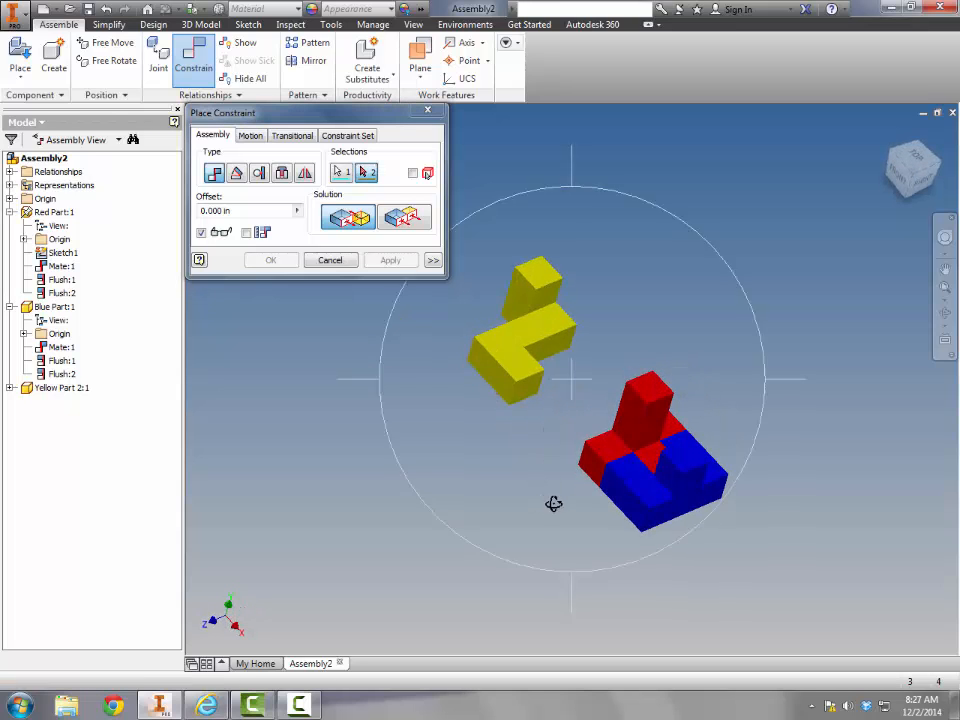
{"action": "left_click", "coordinate": [643, 482]}
{"action": "left_click", "coordinate": [391, 261]}
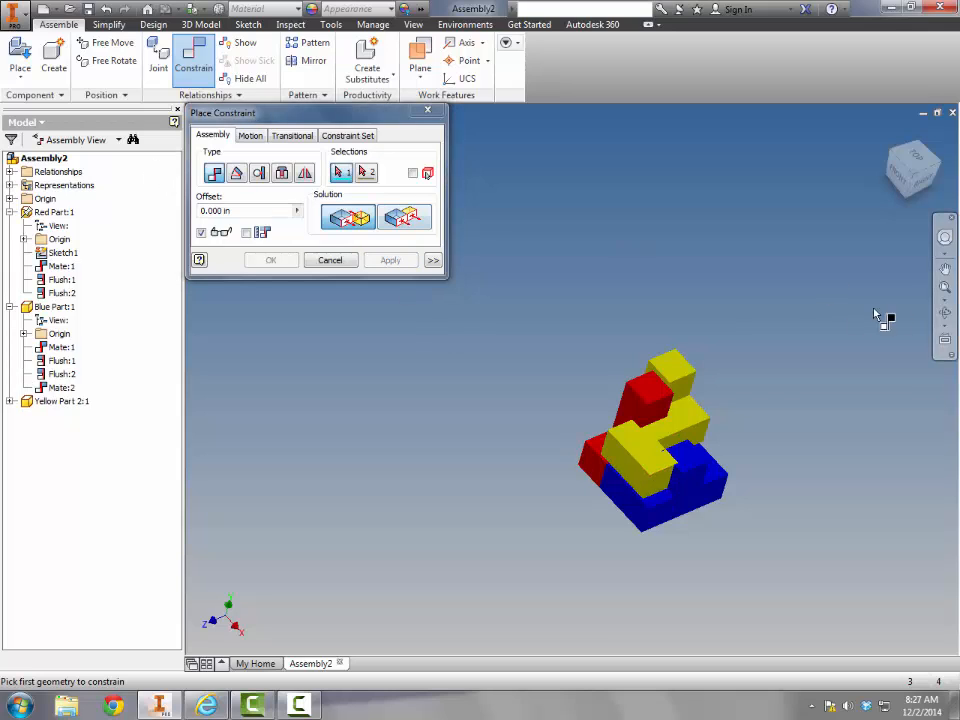
Flush the outer left face of the yellow part's upright block with the red part's T-shaped left face at zero offset
{"action": "left_click", "coordinate": [943, 318]}
{"action": "left_click_drag", "start_coordinate": [600, 370], "coordinate": [647, 424]}
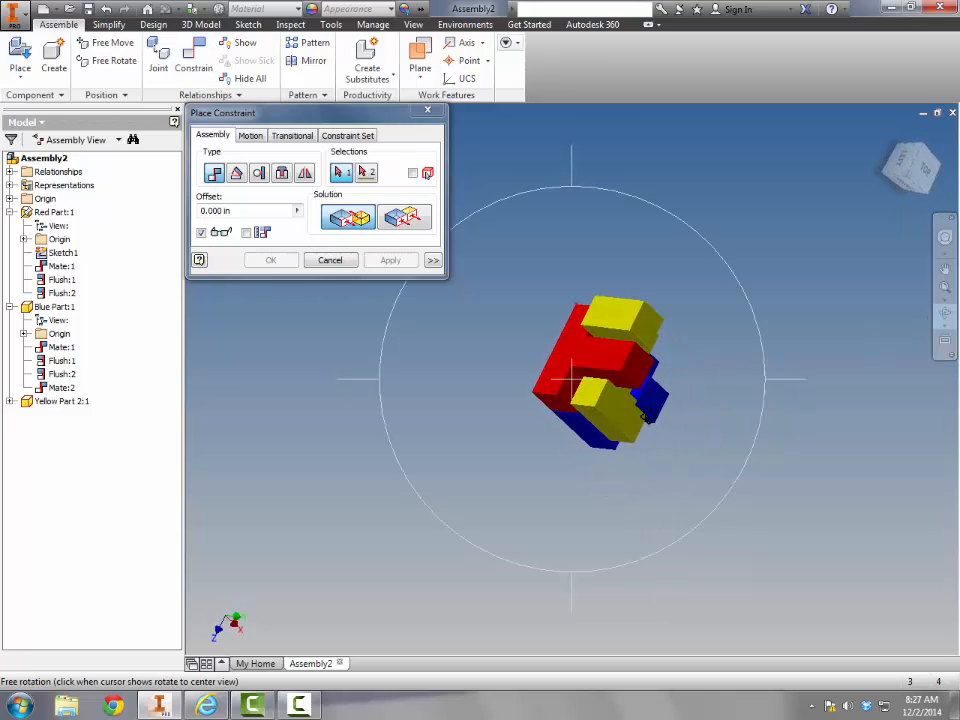
{"action": "left_click", "coordinate": [366, 173]}
{"action": "left_click", "coordinate": [632, 328]}
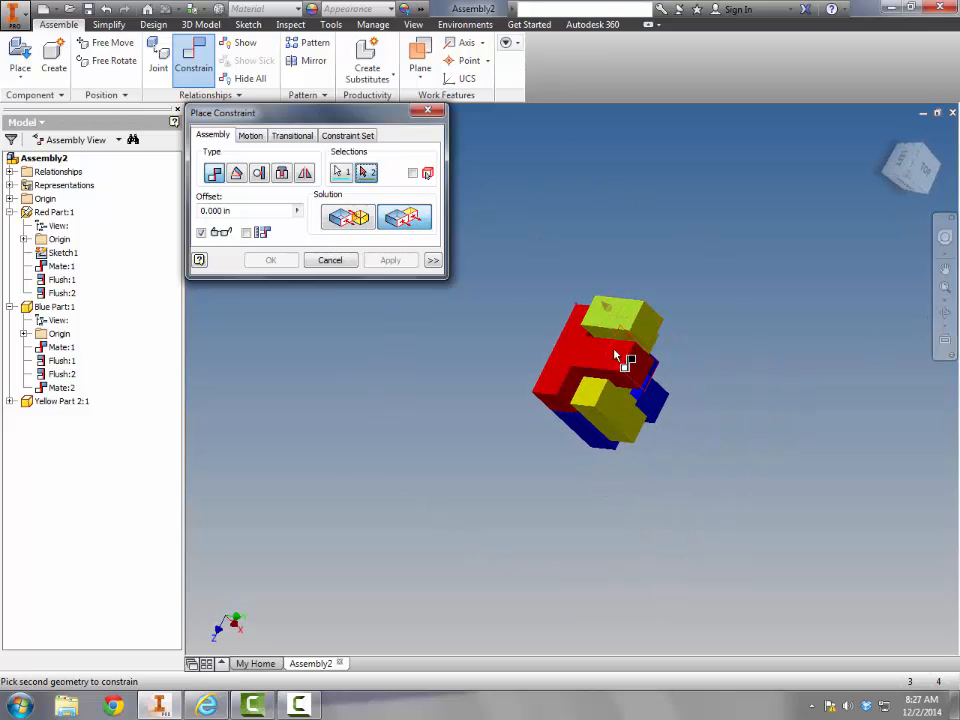
{"action": "left_click", "coordinate": [615, 360]}
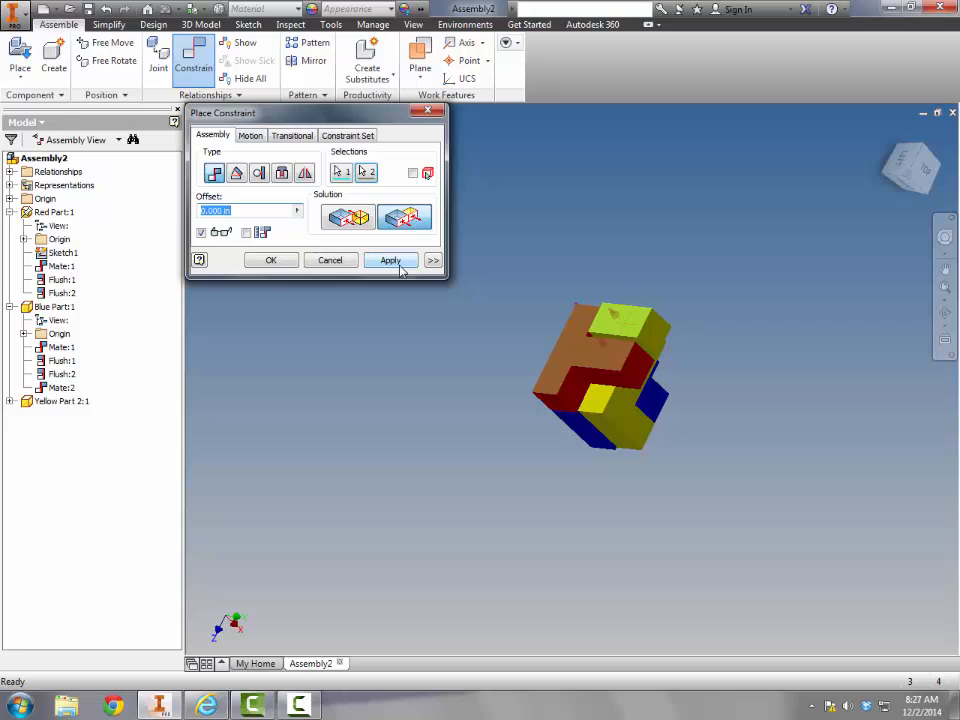
{"action": "left_click", "coordinate": [399, 264]}
Flush the top face of the yellow part's upright block with the top of the red column at zero offset
{"action": "left_click", "coordinate": [635, 372]}
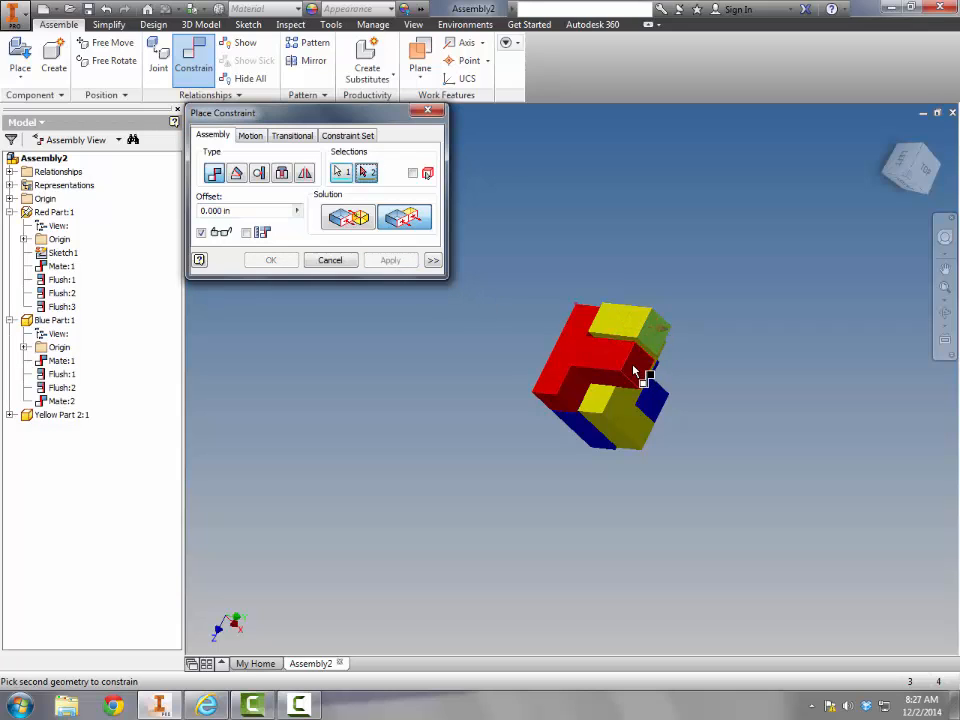
{"action": "left_click", "coordinate": [635, 372]}
{"action": "left_click", "coordinate": [400, 262]}
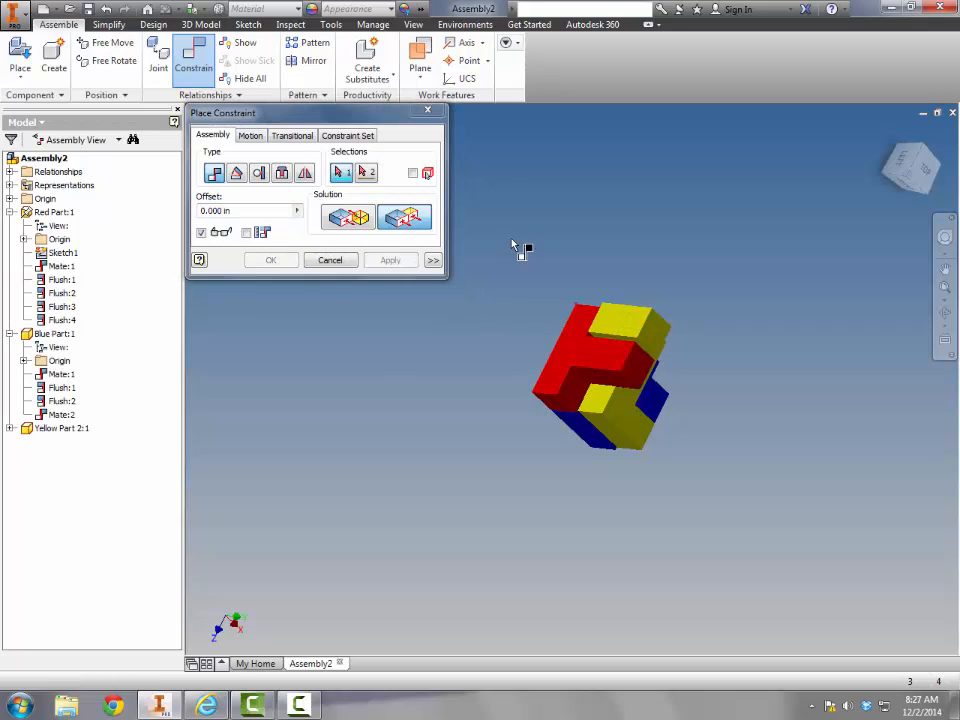
Slide the yellow part over the blue part's arm and back against the red column to test its remaining freedom of movement
{"action": "key", "text": "Escape"}
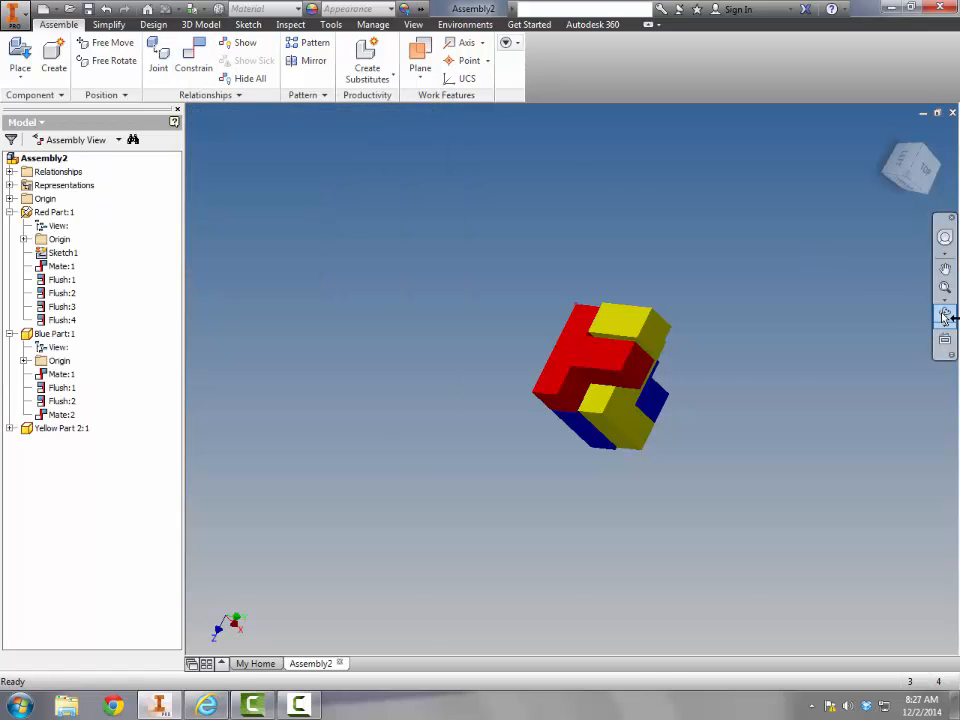
{"action": "left_click", "coordinate": [945, 316]}
{"action": "left_click_drag", "start_coordinate": [566, 336], "coordinate": [645, 456]}
{"action": "key", "text": "Escape"}
{"action": "scroll", "coordinate": [620, 460], "scroll_direction": "up", "scroll_amount": 2}
{"action": "left_click", "coordinate": [604, 448]}
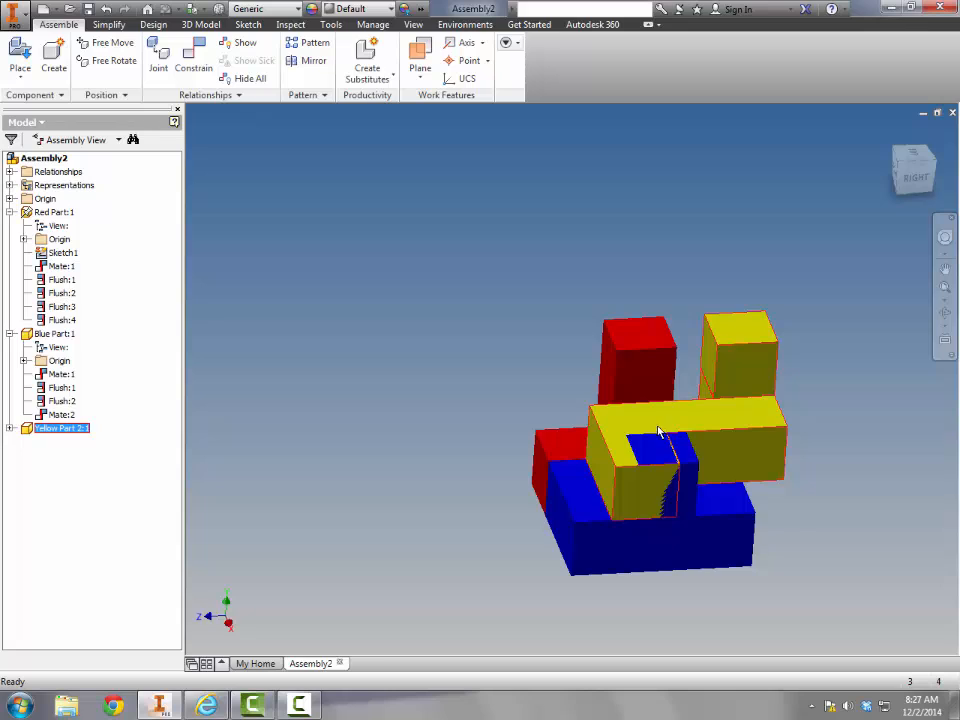
{"action": "left_click_drag", "start_coordinate": [642, 428], "coordinate": [680, 448]}
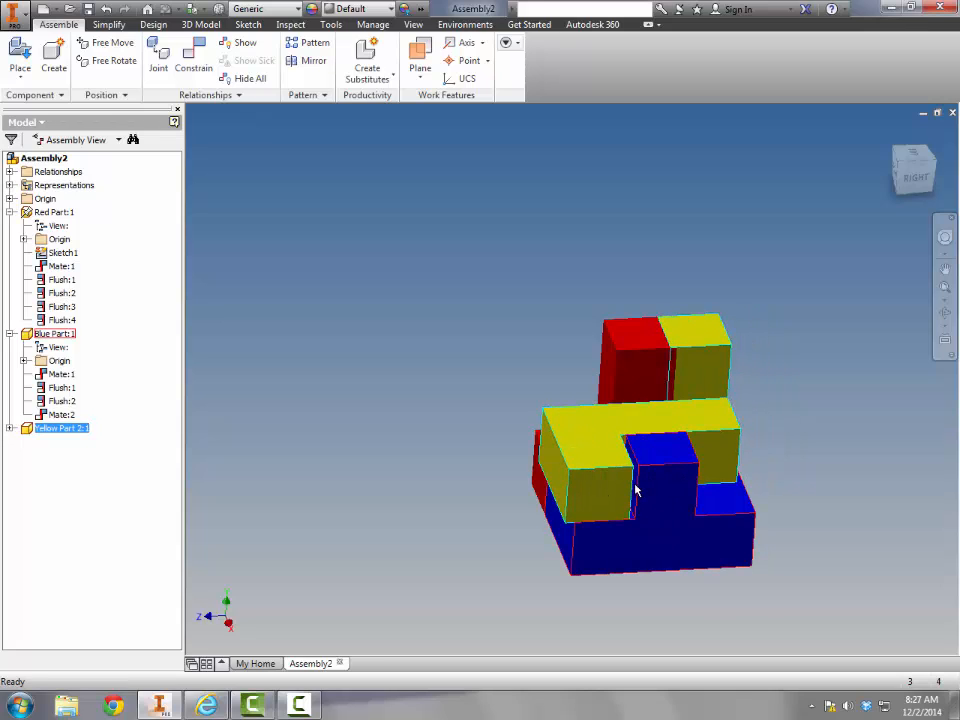
{"action": "left_click_drag", "start_coordinate": [628, 488], "coordinate": [602, 484]}
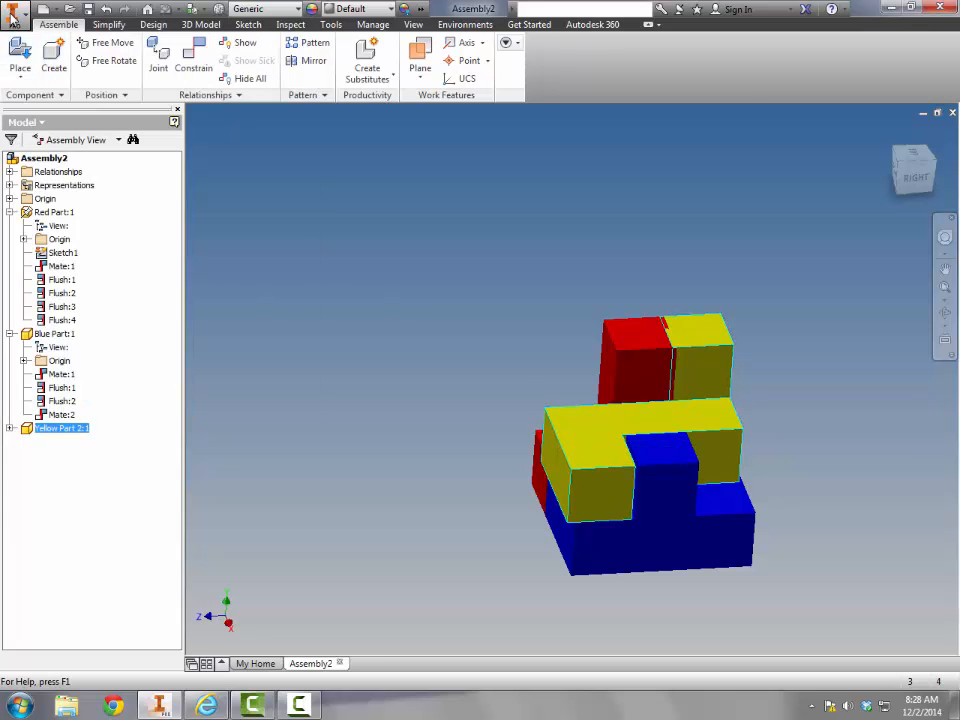
{"action": "left_click", "coordinate": [12, 17]}
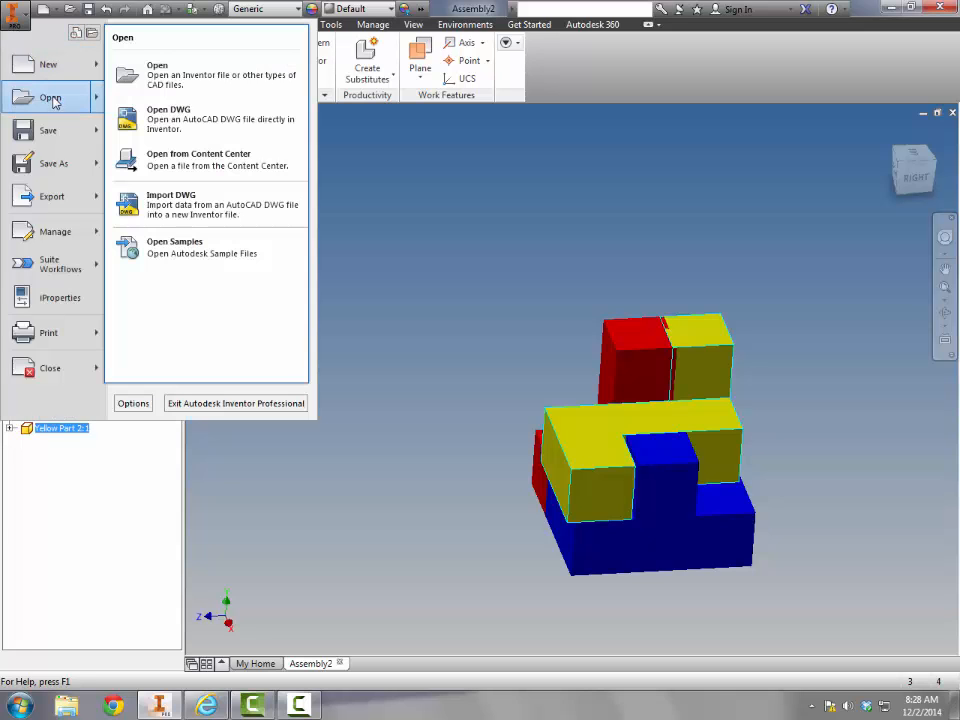
{"action": "left_click", "coordinate": [53, 100]}
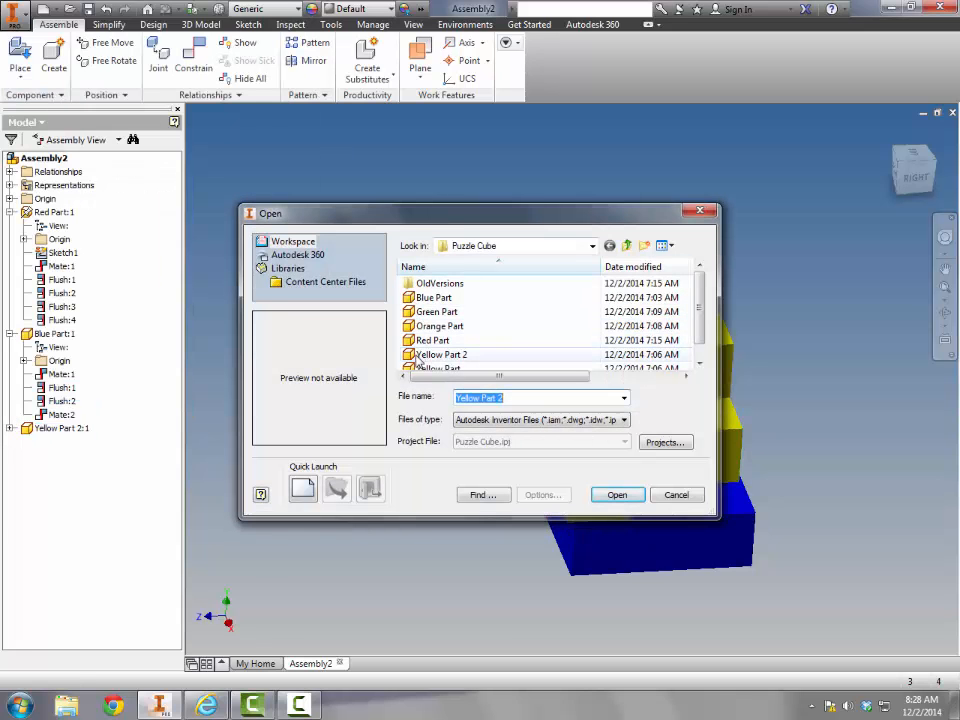
{"action": "left_click", "coordinate": [676, 494]}
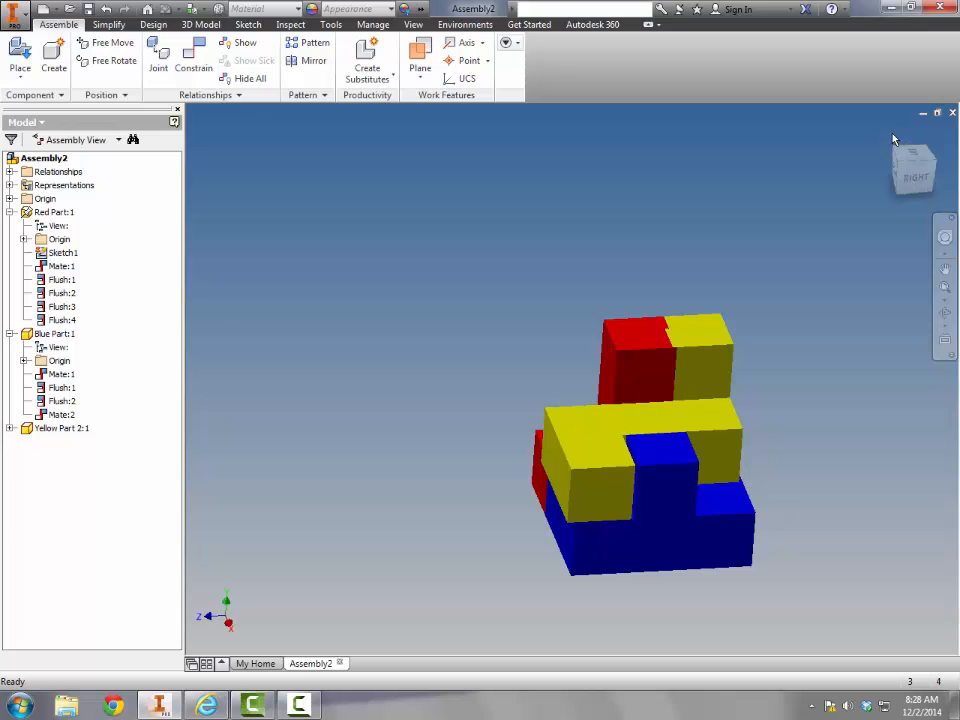
Edit Yellow Part 2 in place from the home view and check the dimensions in its first extrusion's sketch
{"action": "left_click", "coordinate": [897, 141]}
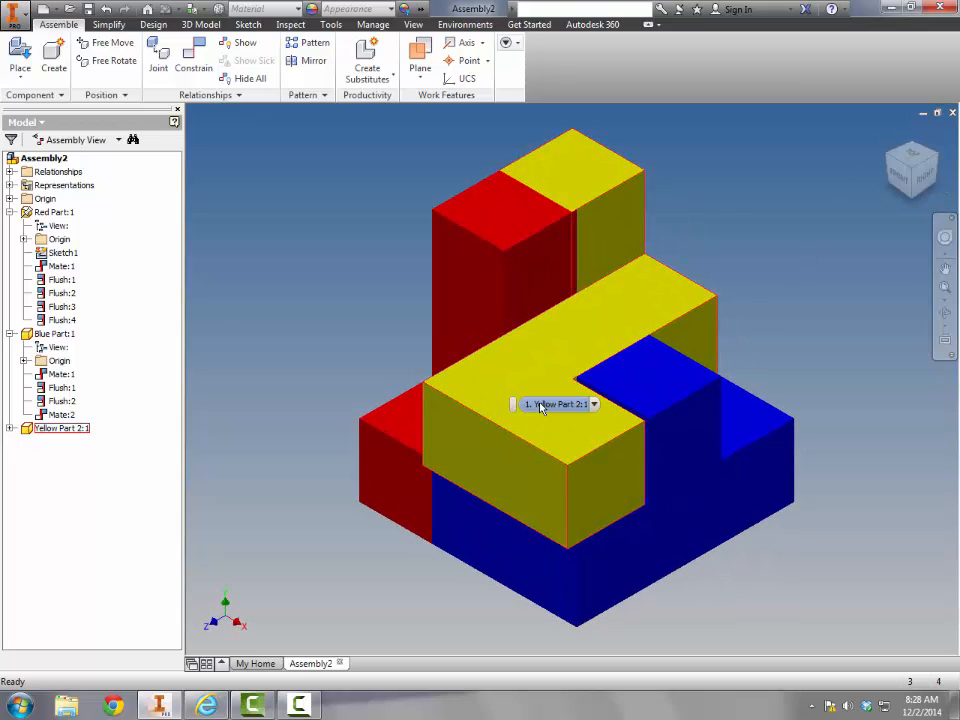
{"action": "double_click", "coordinate": [536, 392]}
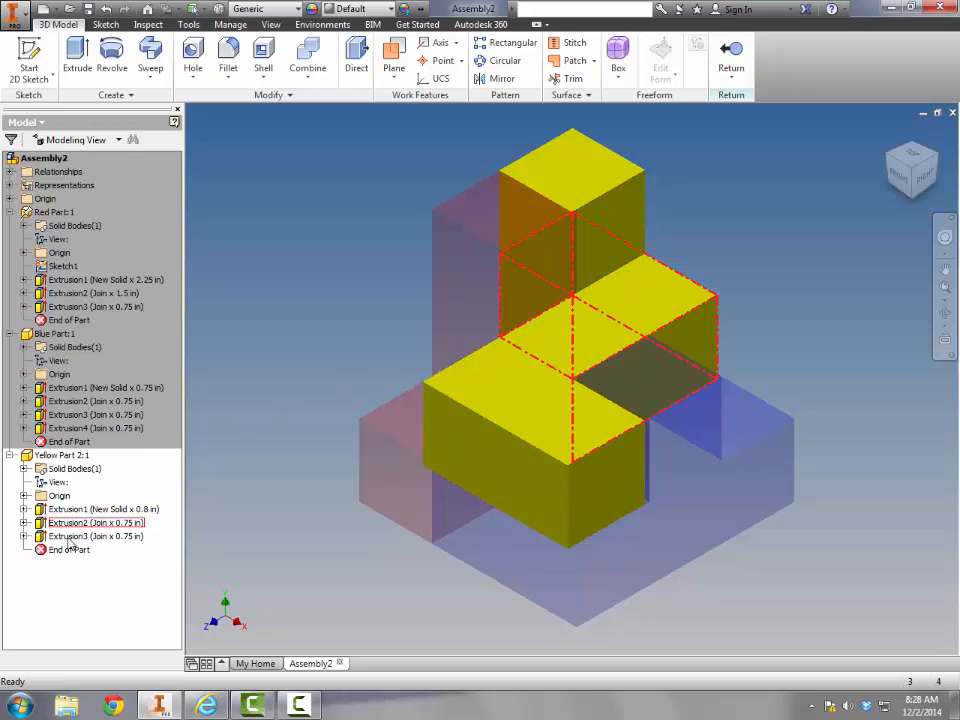
{"action": "left_click", "coordinate": [24, 509]}
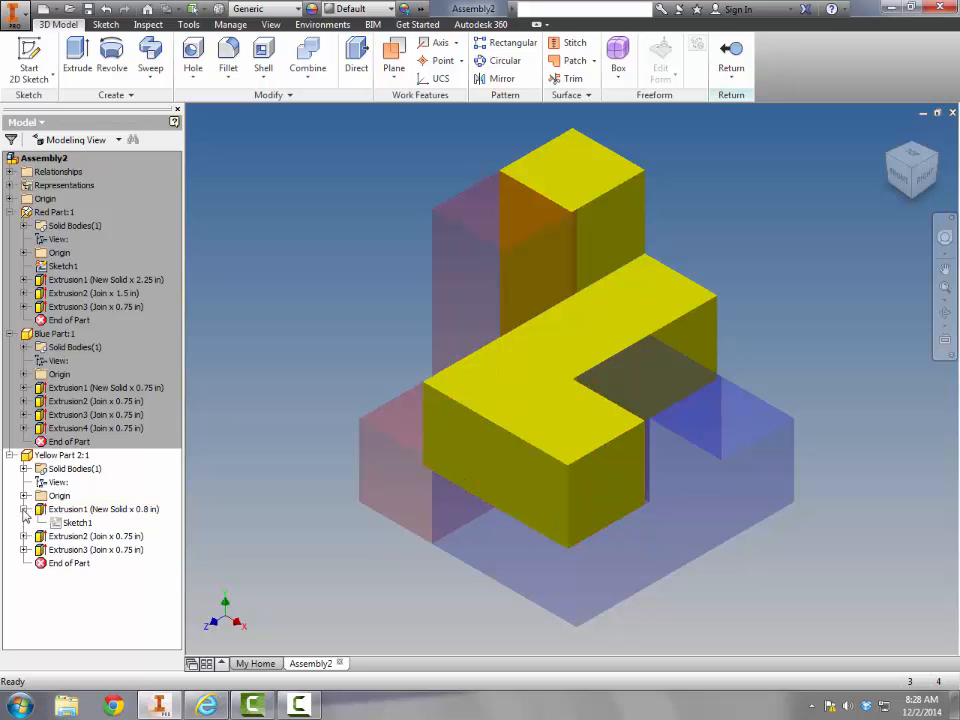
{"action": "double_click", "coordinate": [76, 523]}
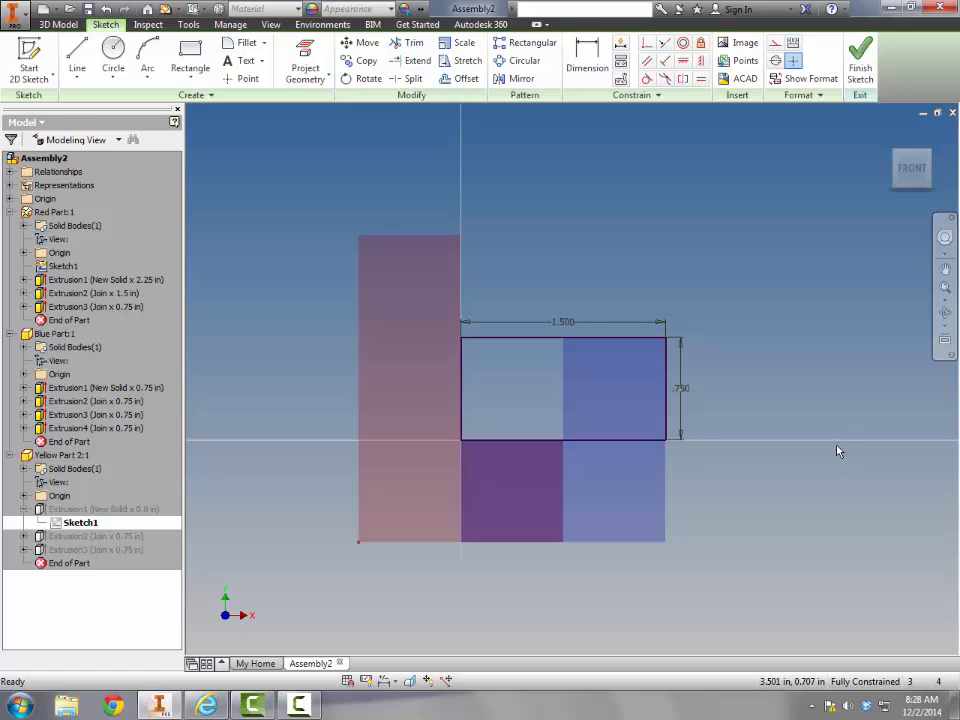
{"action": "left_click", "coordinate": [860, 58]}
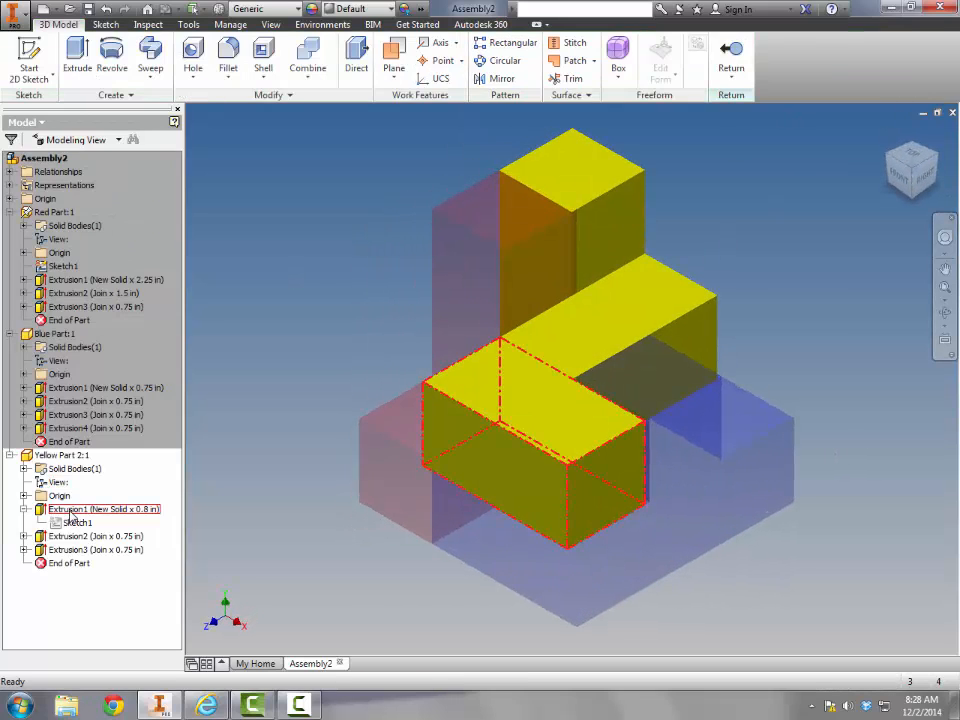
Set the distance of the yellow part's first extrusion to 0.75 in and return to the assembly
{"action": "double_click", "coordinate": [70, 512]}
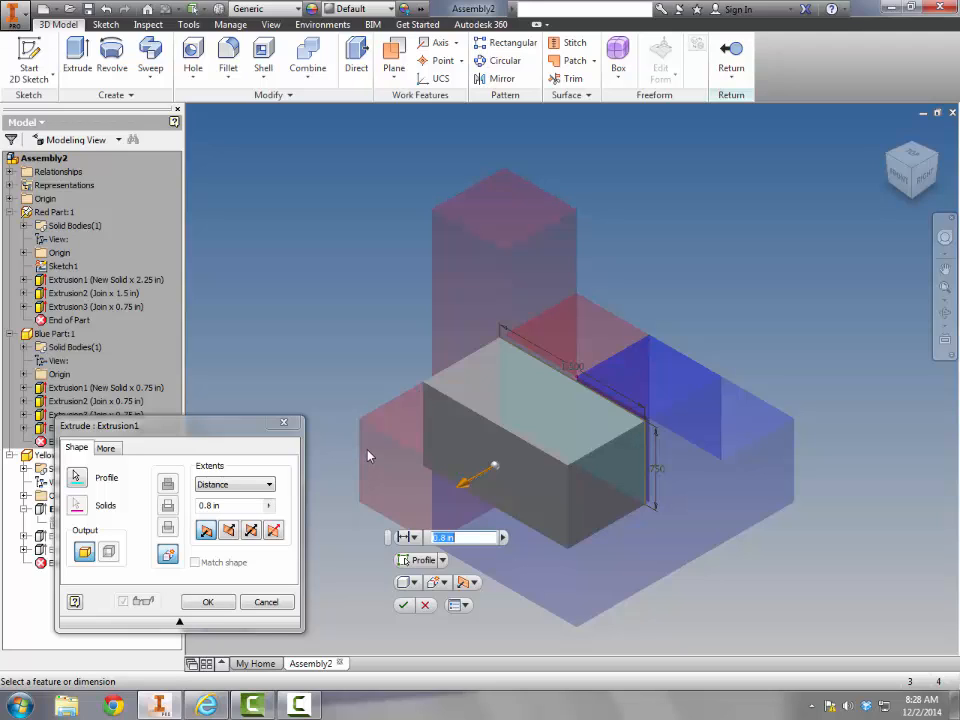
{"action": "type", "text": ".75"}
{"action": "key", "text": "Return"}
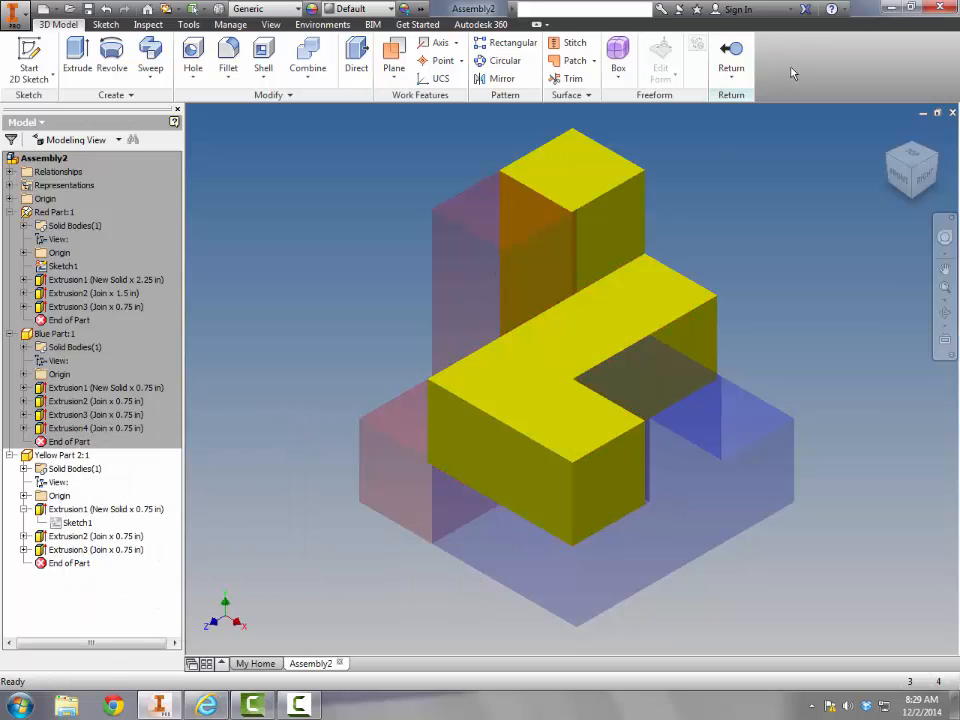
{"action": "left_click", "coordinate": [736, 55]}
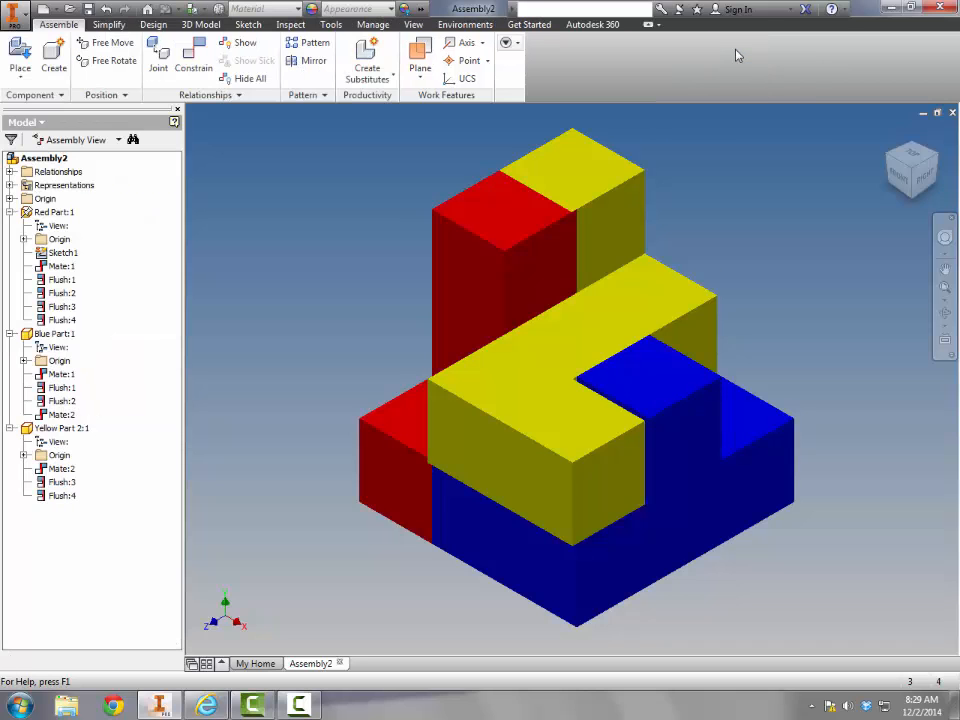
Pull the yellow part out of place and flush its front face with the blue part's front face at zero offset
{"action": "left_click_drag", "start_coordinate": [531, 413], "coordinate": [568, 388]}
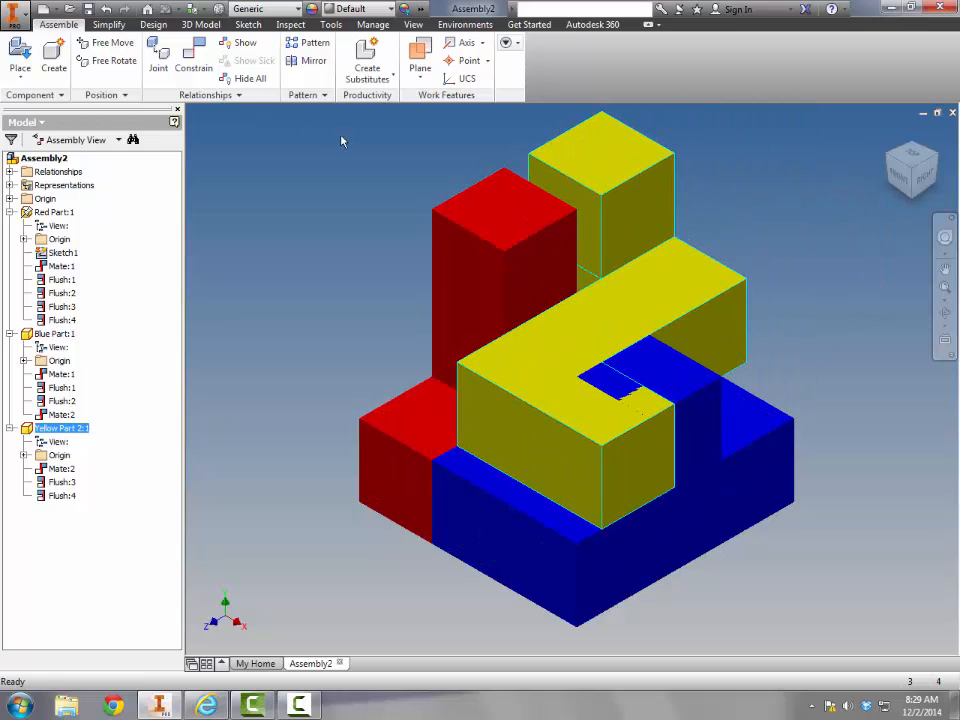
{"action": "left_click", "coordinate": [194, 57]}
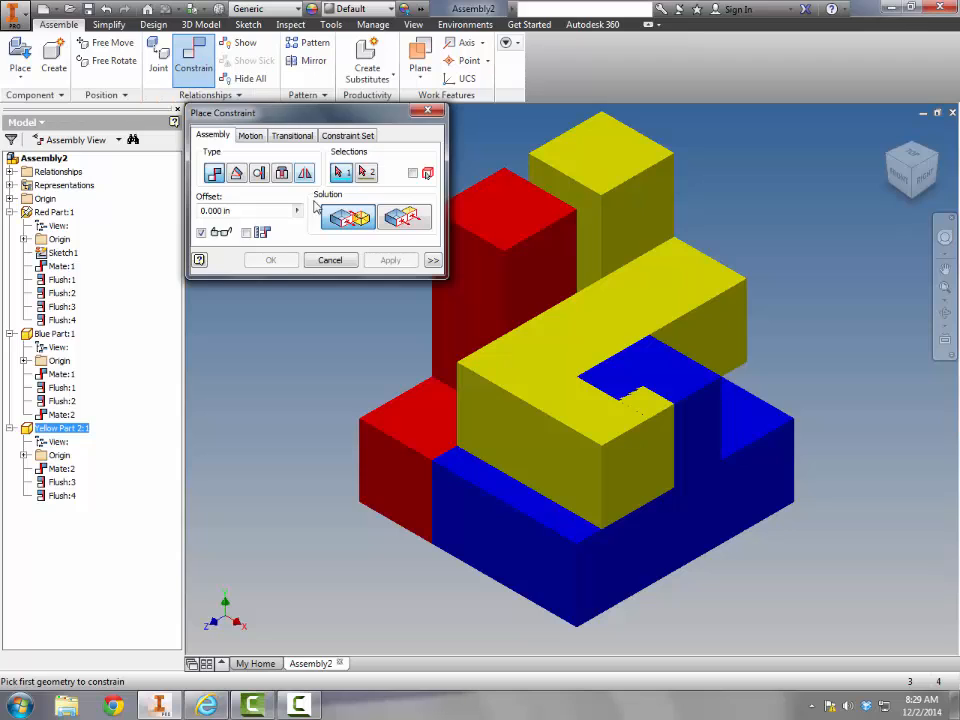
{"action": "left_click", "coordinate": [500, 395]}
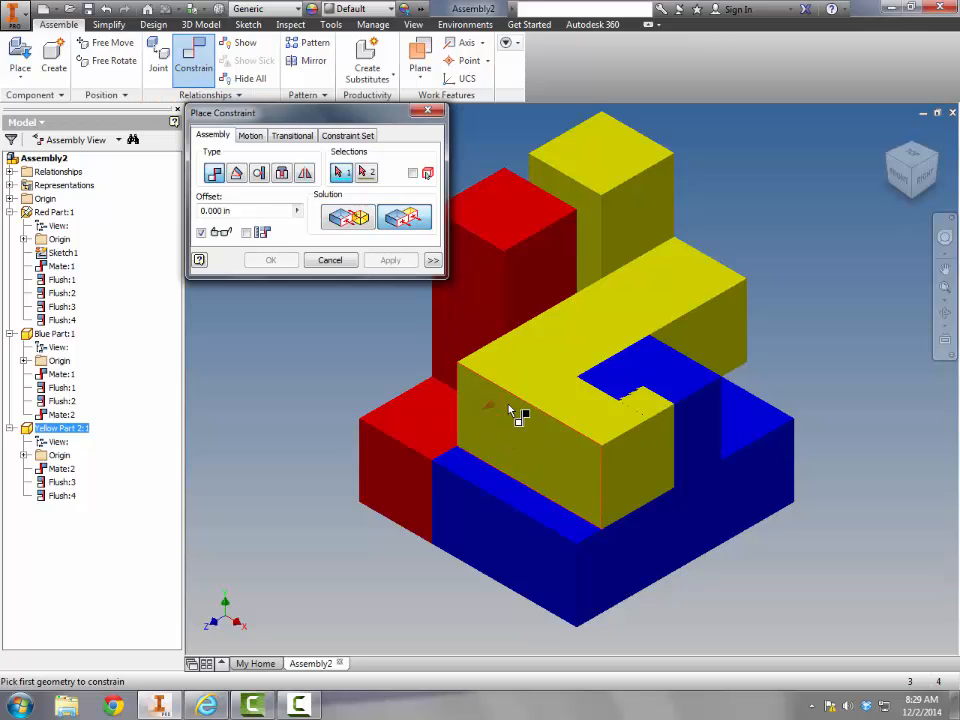
{"action": "left_click", "coordinate": [508, 553]}
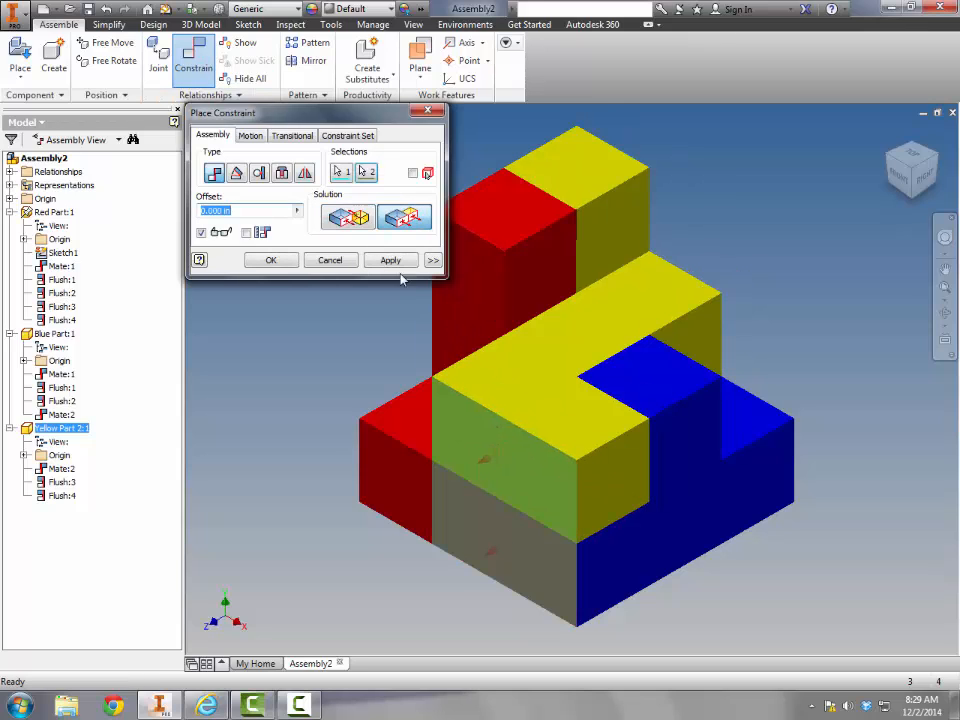
{"action": "left_click", "coordinate": [390, 260]}
{"action": "left_click", "coordinate": [427, 110]}
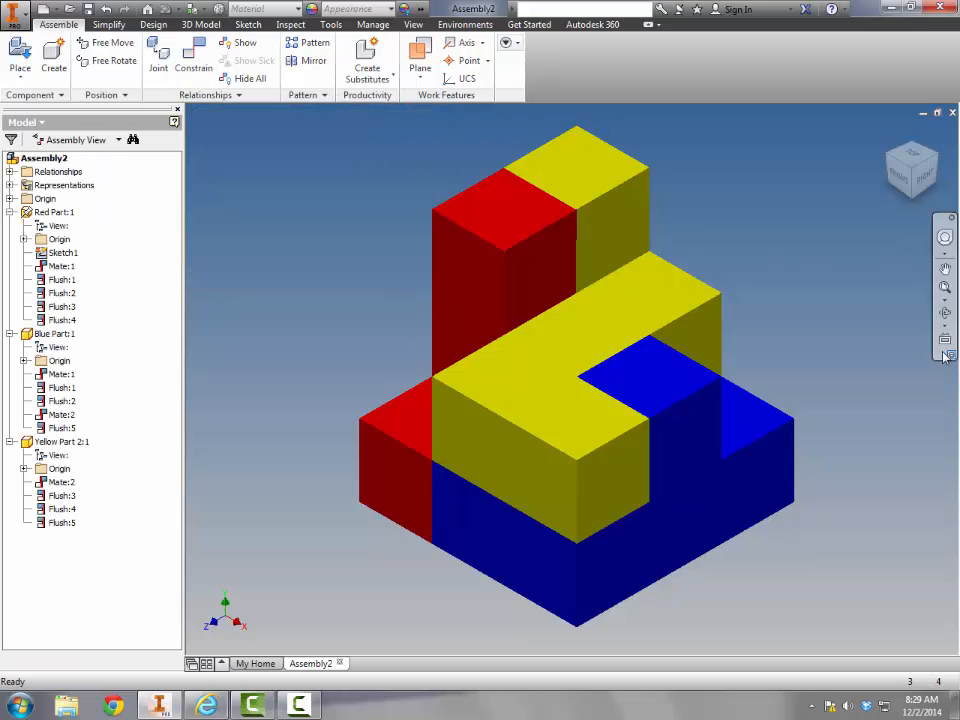
Place one Green Part from the Puzzle Cube folder clear of the assembled parts and end the placement
{"action": "left_click", "coordinate": [943, 316]}
{"action": "left_click_drag", "start_coordinate": [596, 426], "coordinate": [694, 446]}
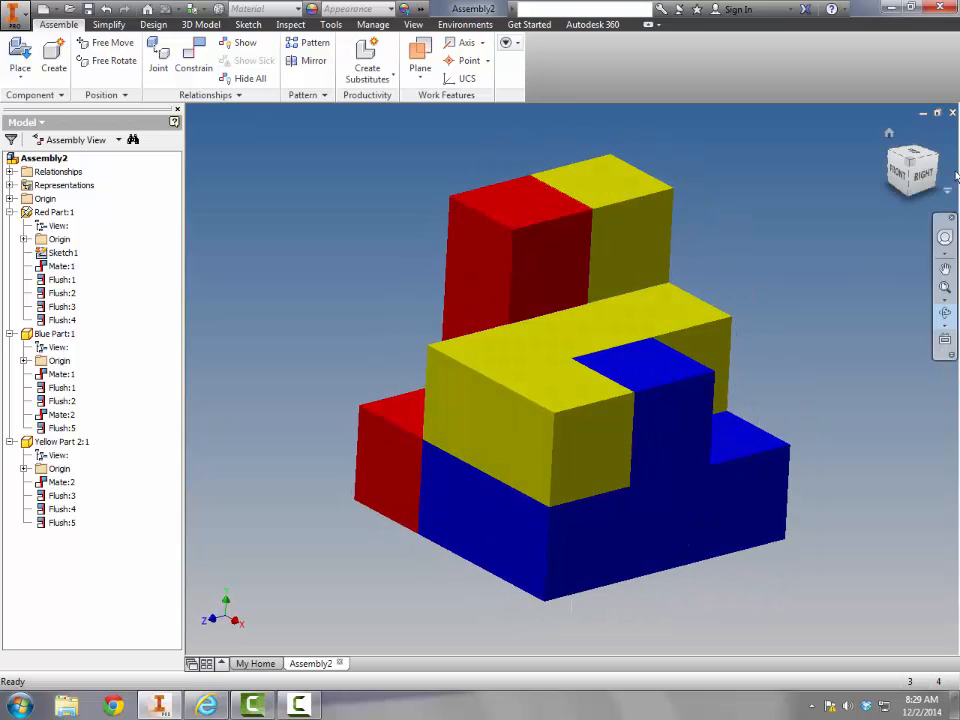
{"action": "left_click", "coordinate": [888, 134]}
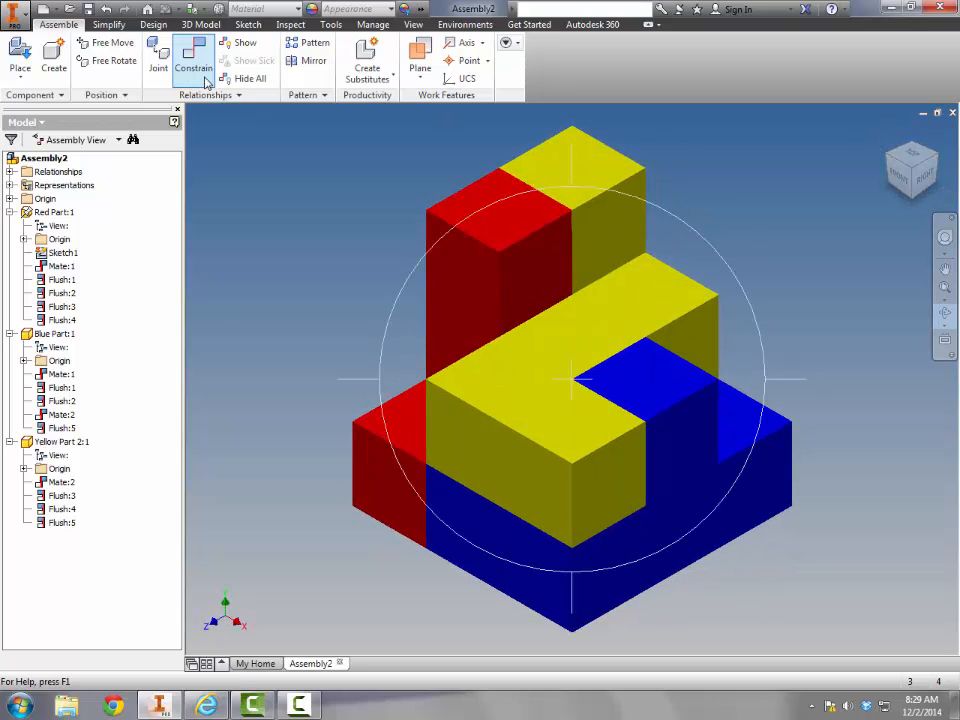
{"action": "left_click", "coordinate": [19, 52]}
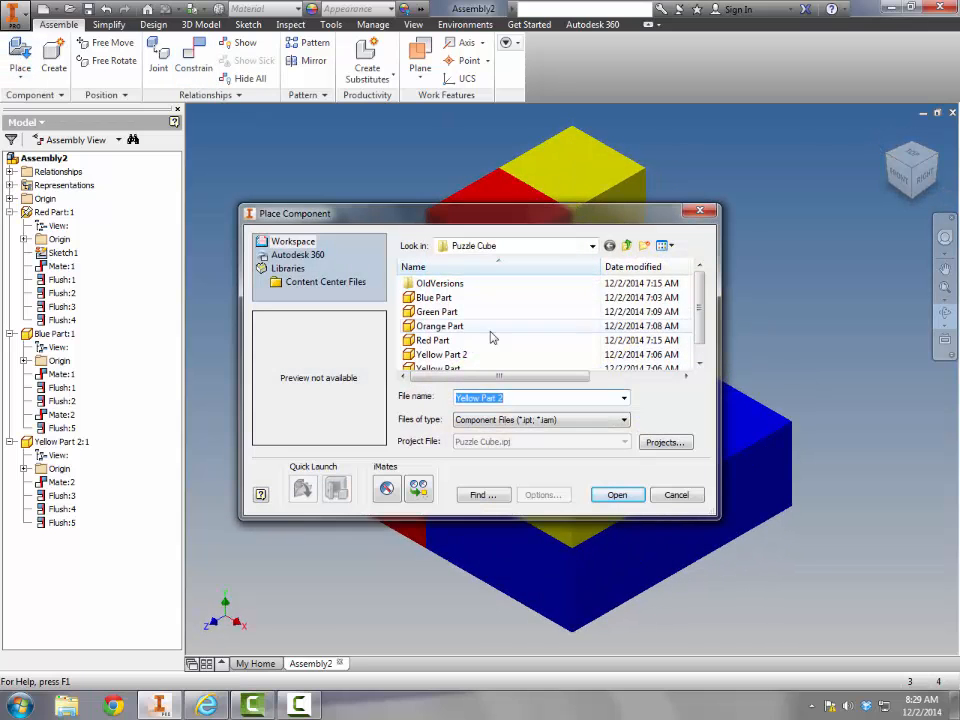
{"action": "left_click", "coordinate": [440, 312]}
{"action": "left_click", "coordinate": [614, 495]}
{"action": "scroll", "coordinate": [520, 510], "scroll_direction": "up", "scroll_amount": 3}
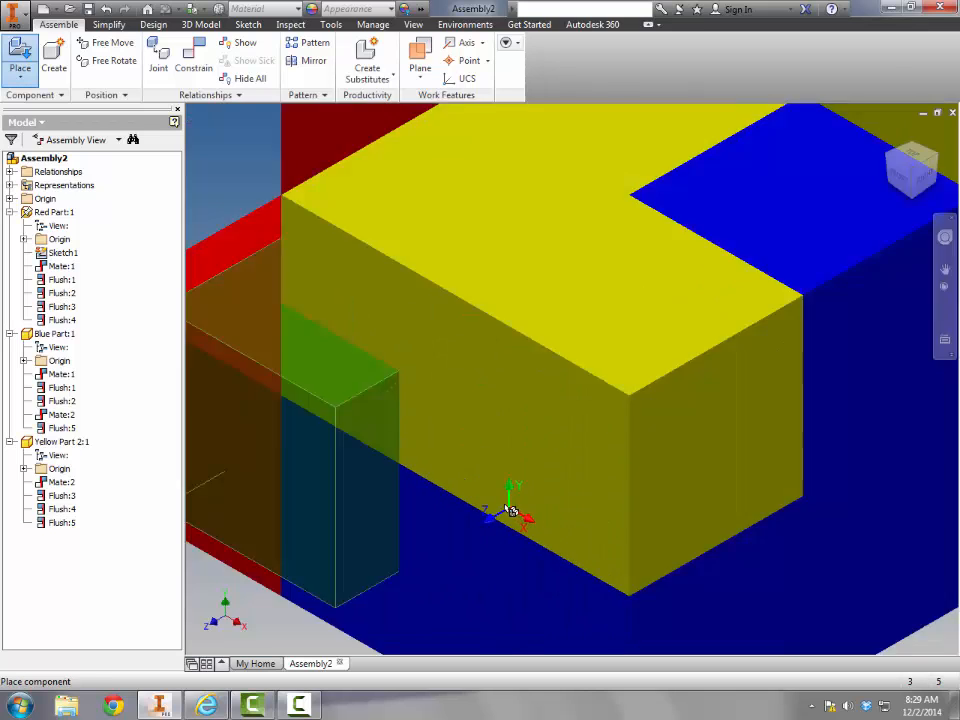
{"action": "scroll", "coordinate": [515, 490], "scroll_direction": "down", "scroll_amount": 8}
{"action": "left_click", "coordinate": [517, 434]}
{"action": "scroll", "coordinate": [514, 456], "scroll_direction": "up", "scroll_amount": 2}
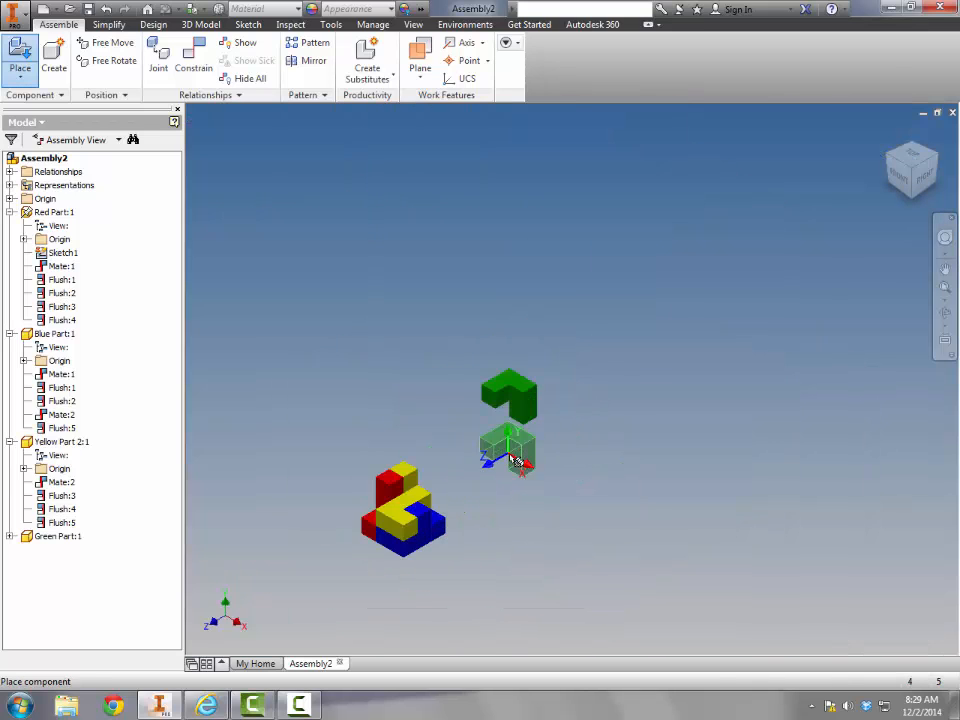
{"action": "right_click", "coordinate": [512, 457]}
{"action": "left_click", "coordinate": [563, 458]}
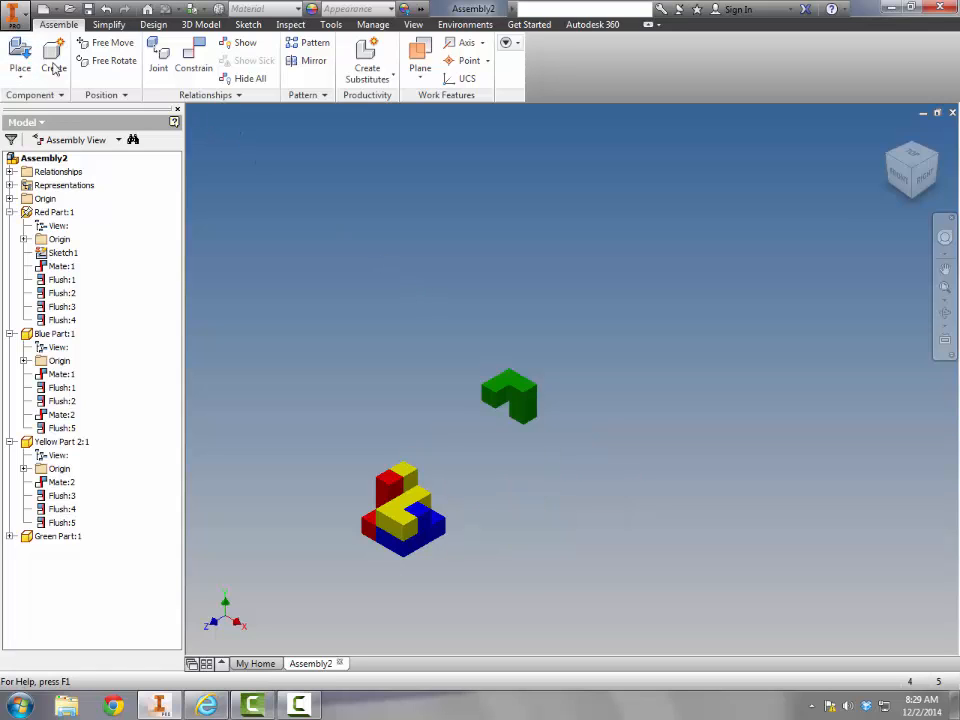
Place one Orange Part from the Puzzle Cube folder beside the red part and end the placement
{"action": "left_click", "coordinate": [20, 55]}
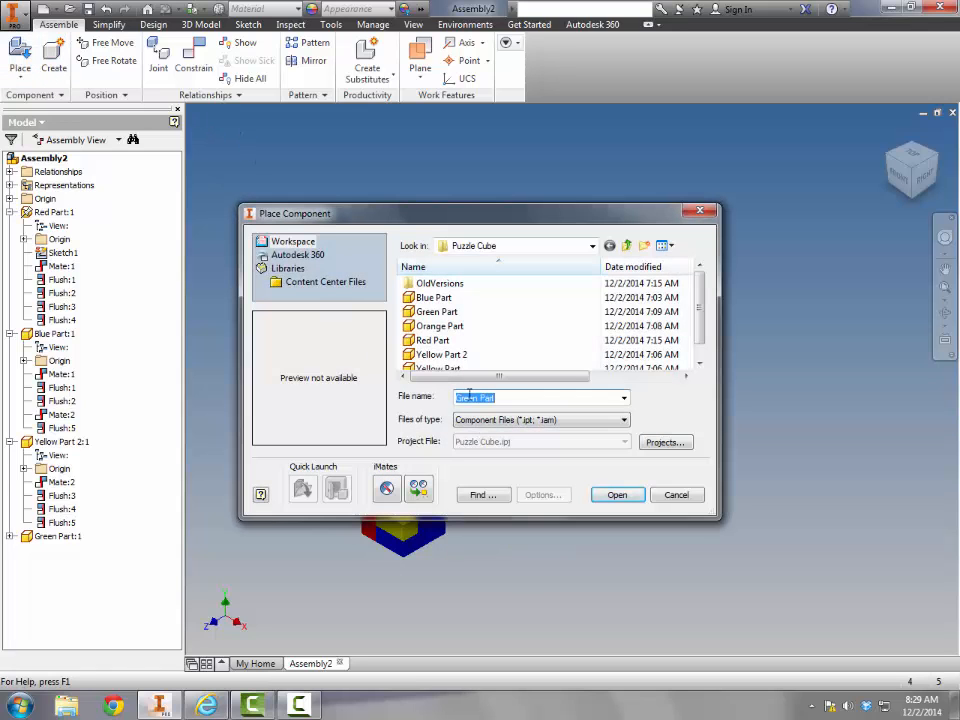
{"action": "left_click", "coordinate": [445, 354]}
{"action": "scroll", "coordinate": [445, 354], "scroll_direction": "down", "scroll_amount": 1}
{"action": "left_click", "coordinate": [430, 312]}
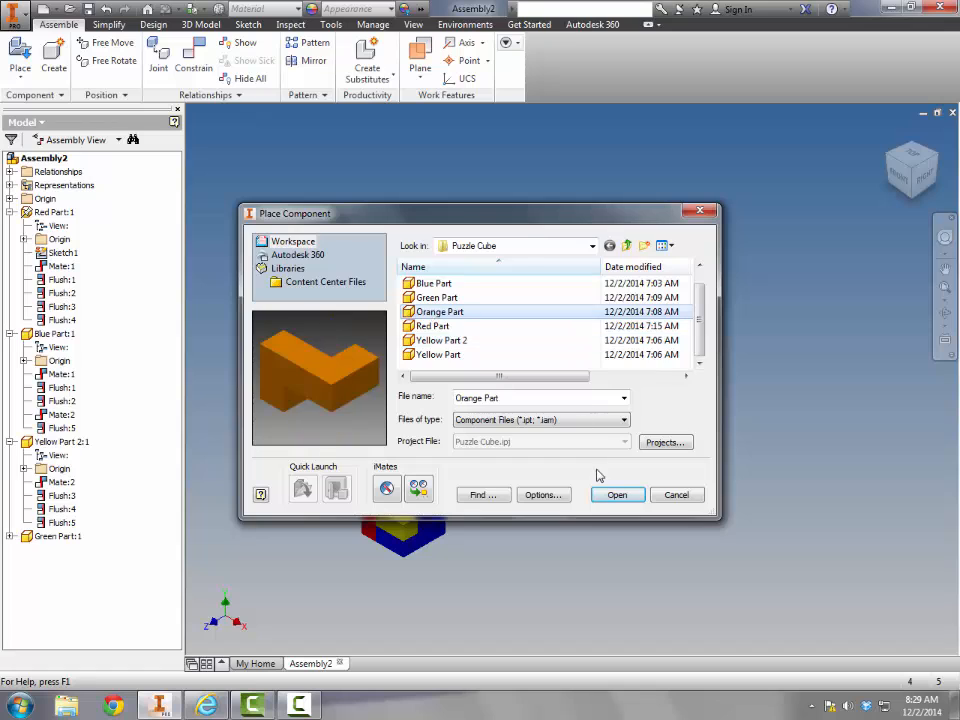
{"action": "left_click", "coordinate": [617, 494]}
{"action": "left_click", "coordinate": [312, 514]}
{"action": "scroll", "coordinate": [315, 497], "scroll_direction": "up", "scroll_amount": 5}
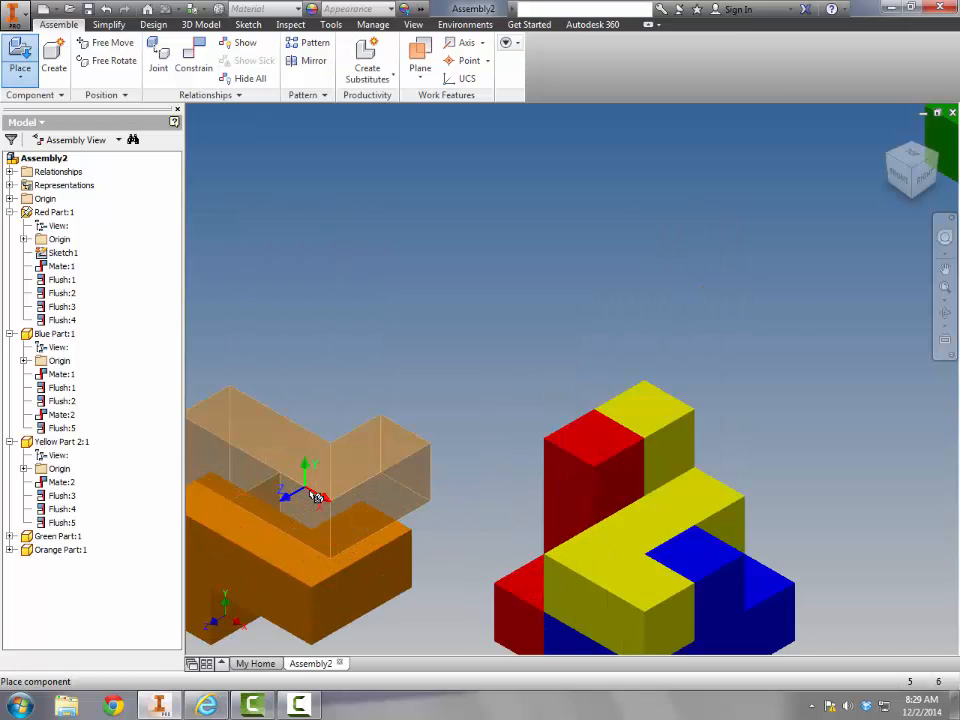
{"action": "scroll", "coordinate": [315, 497], "scroll_direction": "down", "scroll_amount": 3}
{"action": "key", "text": "Escape"}
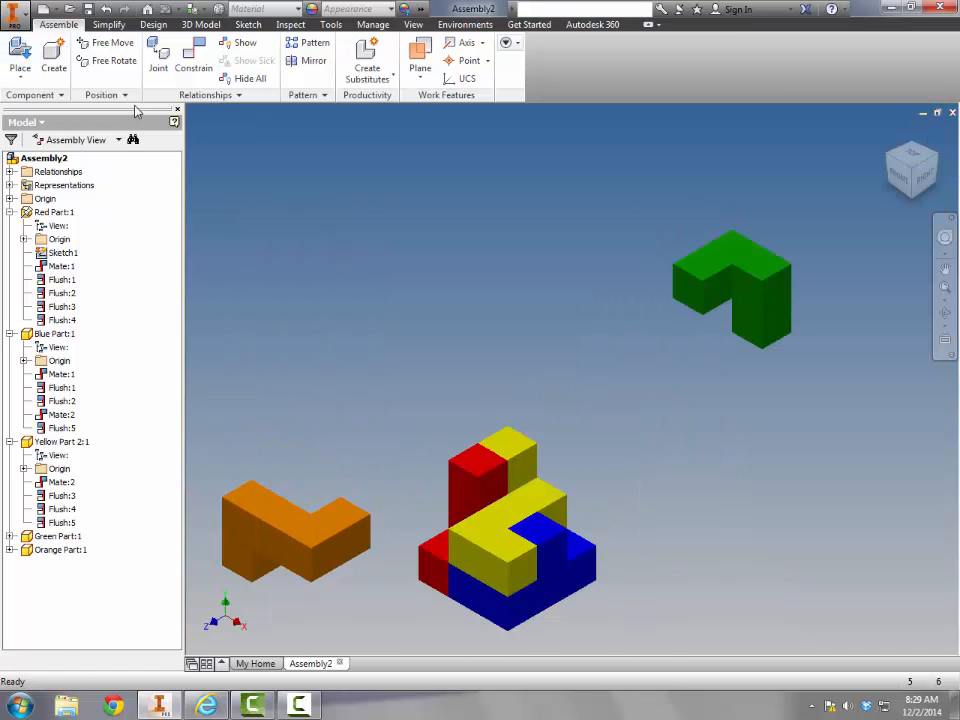
{"action": "left_click", "coordinate": [158, 58]}
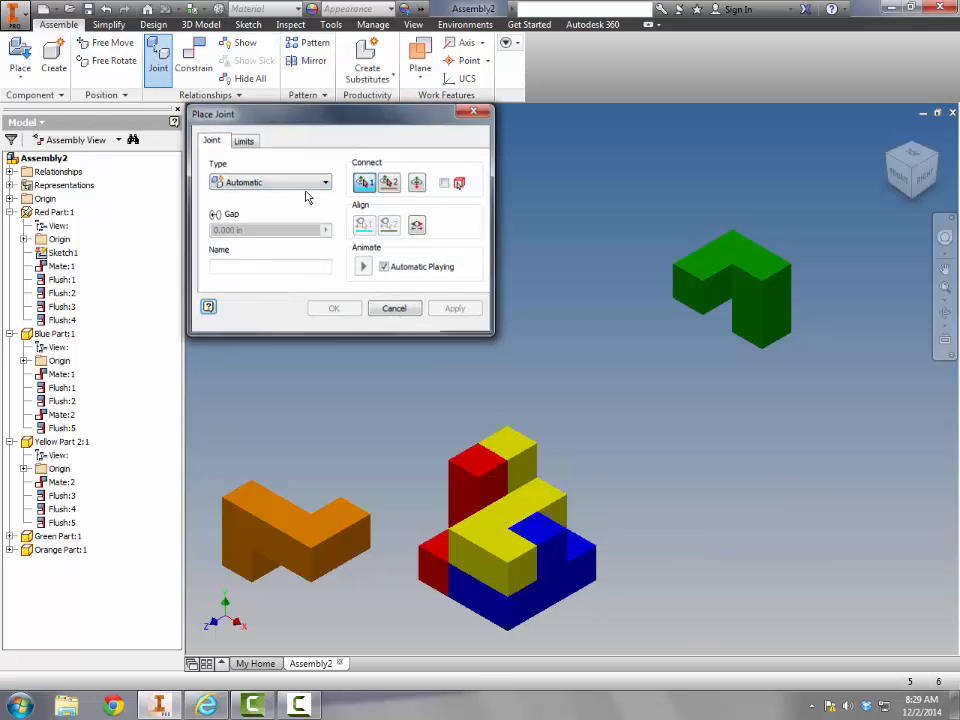
{"action": "key", "text": "Escape"}
{"action": "left_click", "coordinate": [194, 58]}
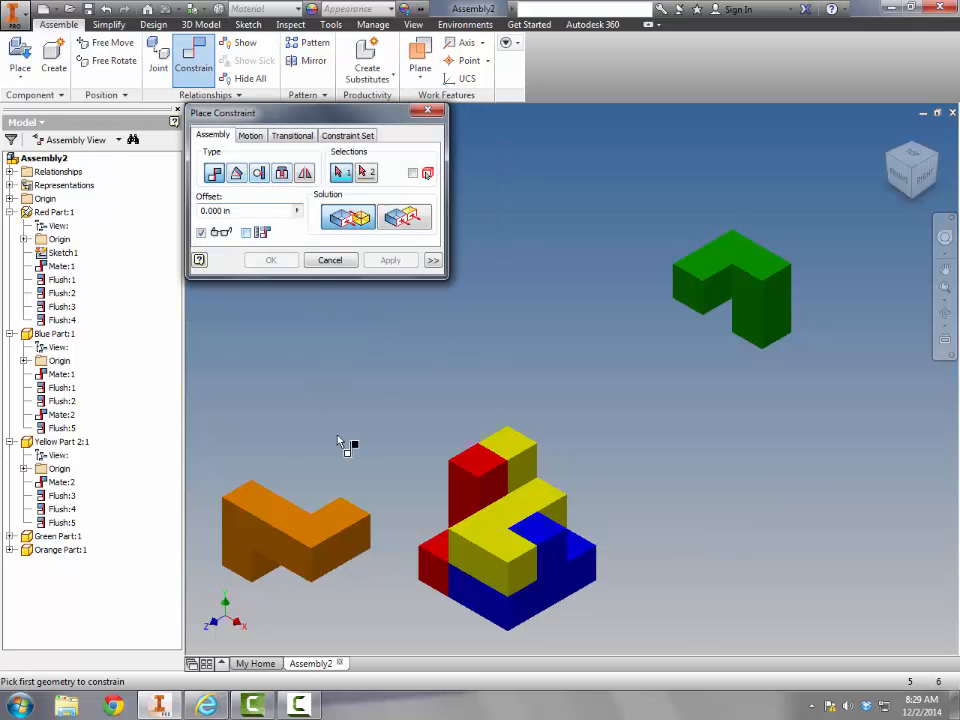
{"action": "key", "text": "F4"}
{"action": "left_click_drag", "start_coordinate": [467, 444], "coordinate": [332, 437]}
{"action": "left_click", "coordinate": [315, 441]}
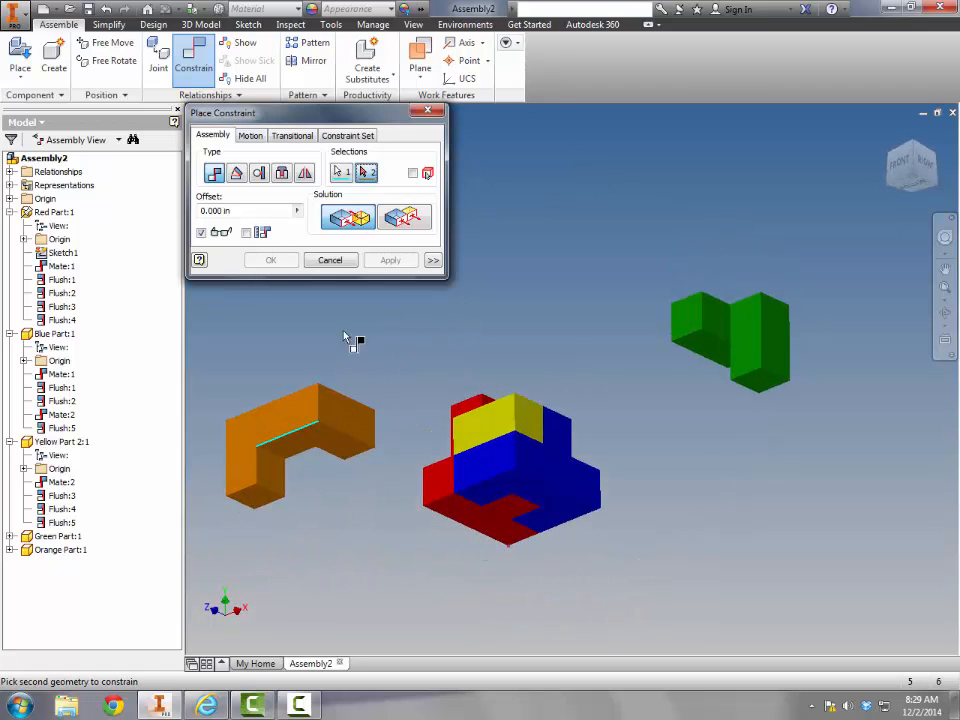
{"action": "left_click", "coordinate": [330, 260]}
Mate the underside of the orange part's raised section with the yellow part's top face at zero offset
{"action": "left_click", "coordinate": [197, 62]}
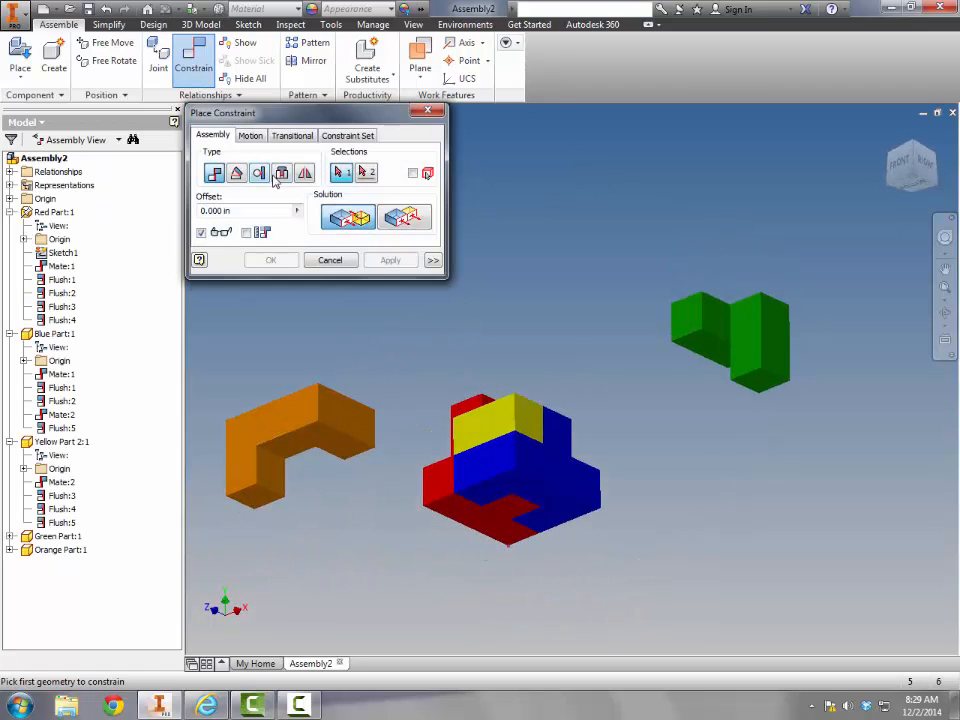
{"action": "left_click", "coordinate": [312, 444]}
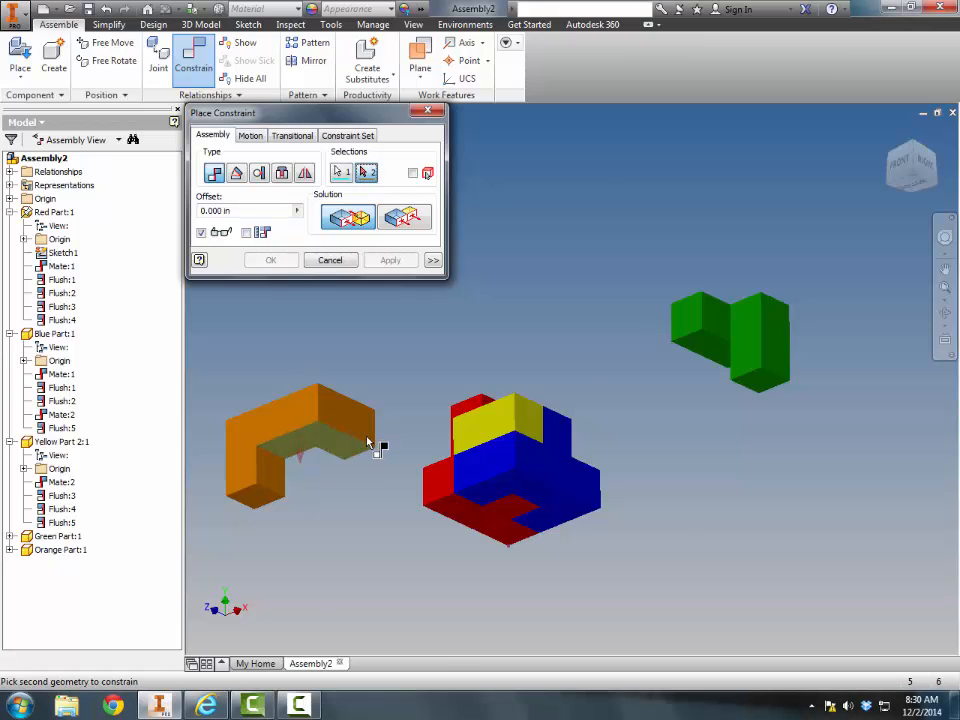
{"action": "key", "text": "F4"}
{"action": "left_click_drag", "start_coordinate": [514, 422], "coordinate": [510, 519]}
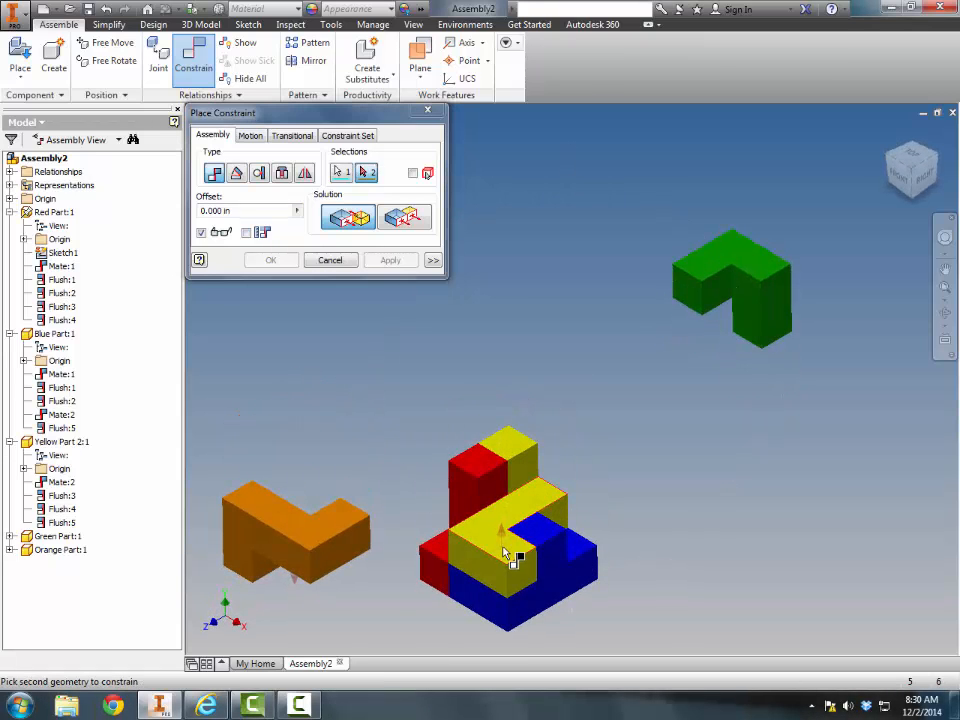
{"action": "left_click", "coordinate": [505, 551]}
{"action": "left_click", "coordinate": [390, 260]}
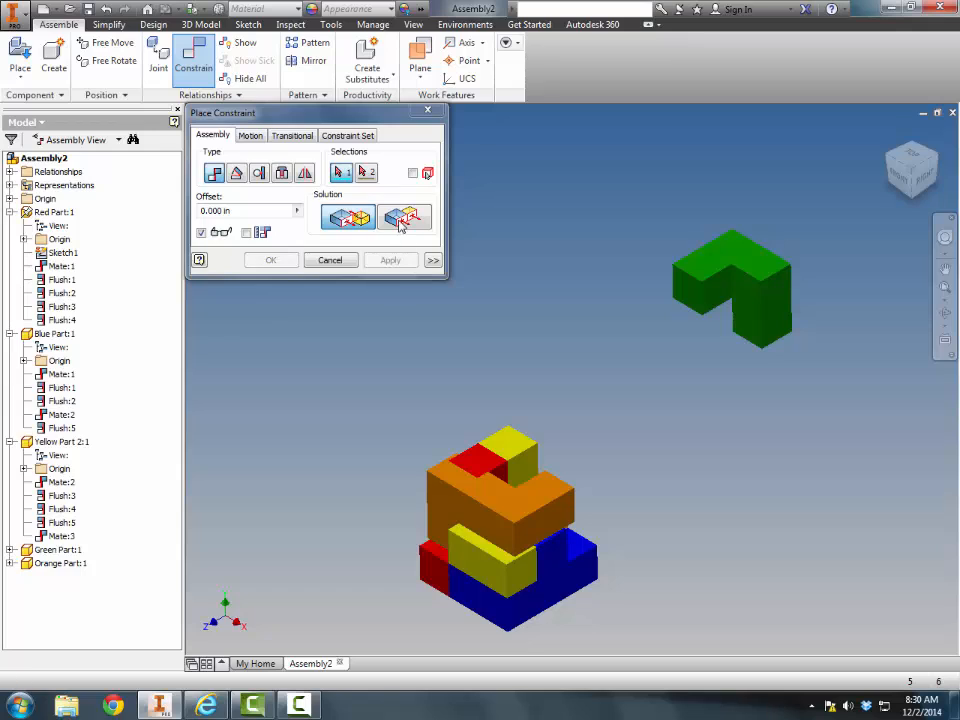
Flush the orange part's front face with the yellow part's front face at zero offset
{"action": "left_click", "coordinate": [398, 218]}
{"action": "left_click", "coordinate": [499, 557]}
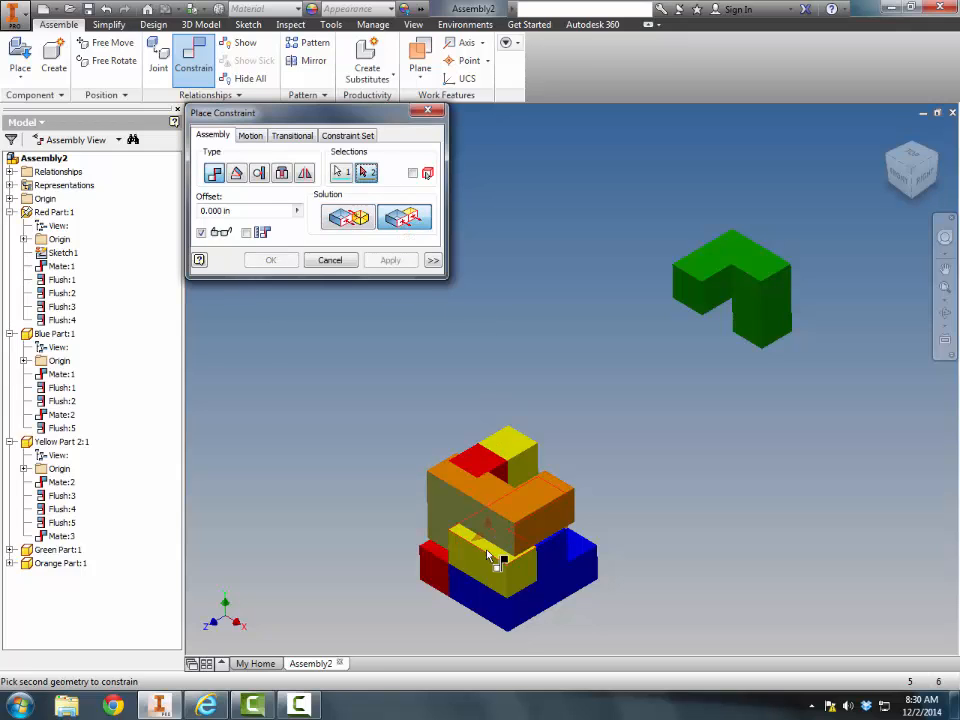
{"action": "left_click", "coordinate": [487, 568]}
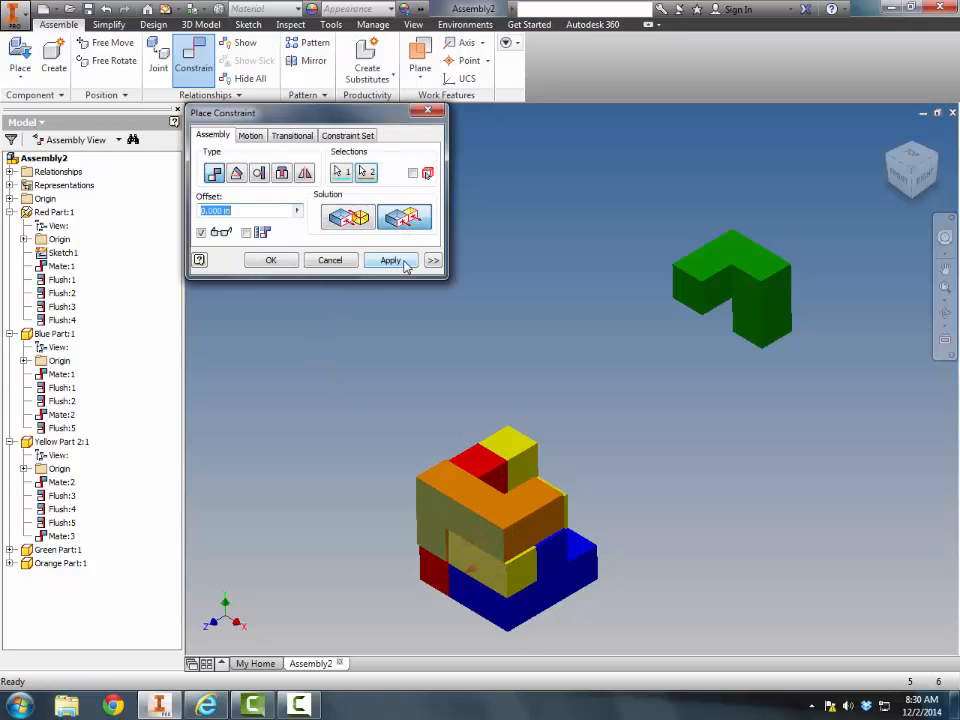
{"action": "left_click", "coordinate": [403, 262]}
Flush the orange part's right face with the yellow part's right face at zero offset and end constraining
{"action": "left_click", "coordinate": [524, 576]}
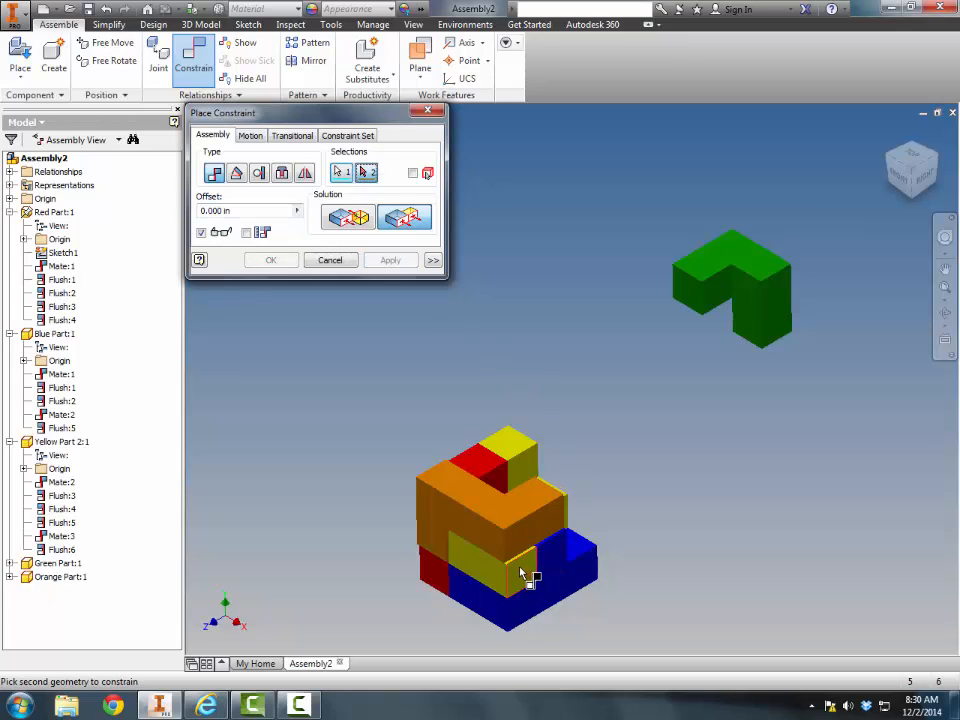
{"action": "left_click", "coordinate": [521, 533]}
{"action": "left_click", "coordinate": [390, 259]}
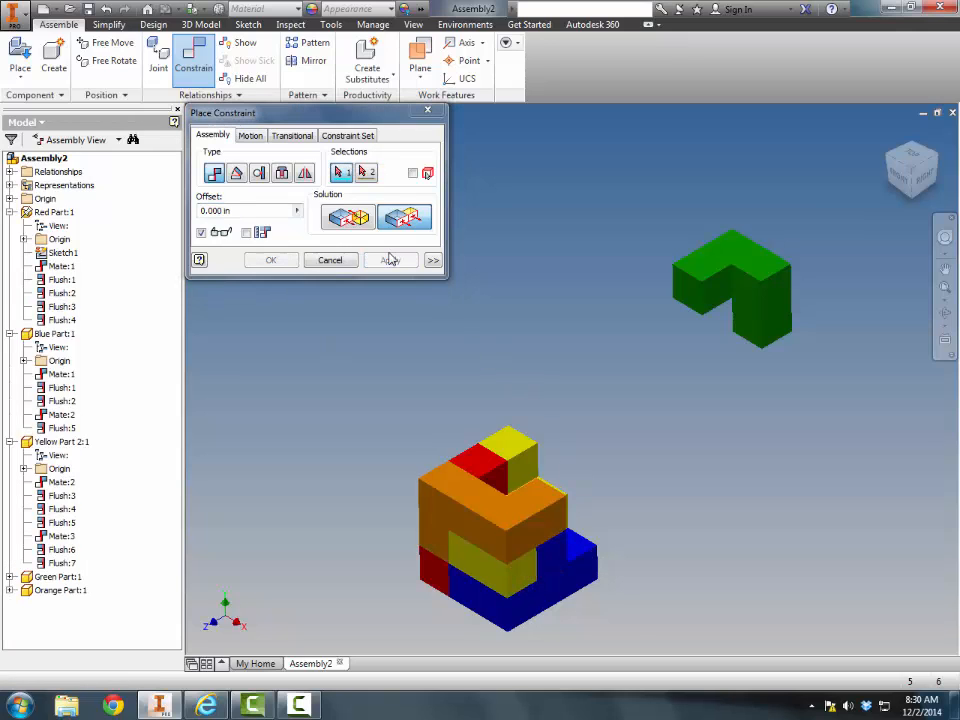
{"action": "left_click", "coordinate": [428, 111]}
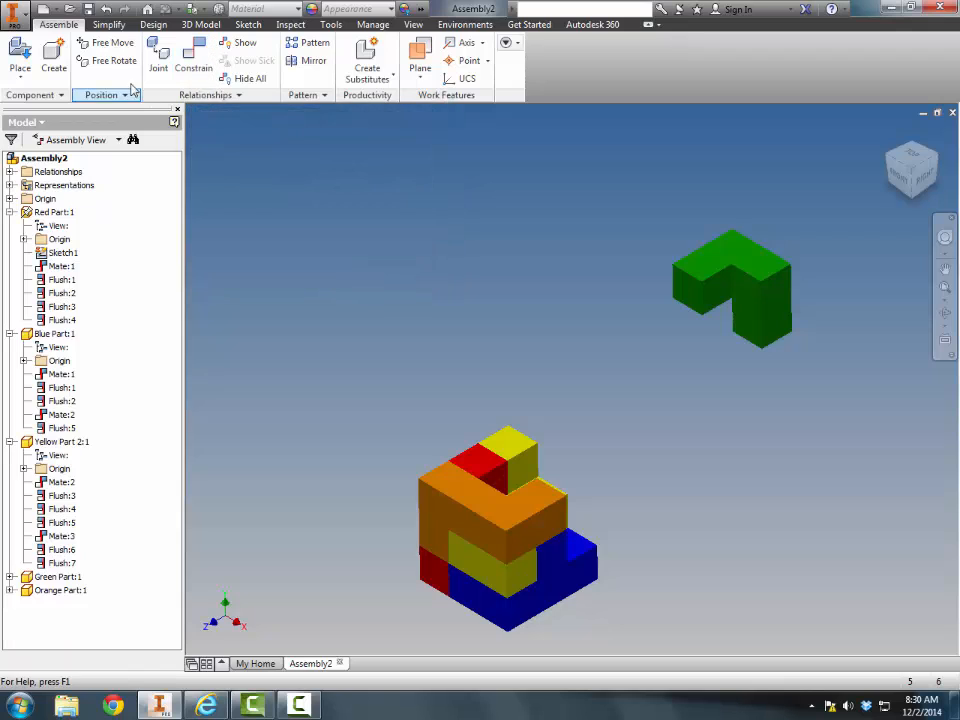
Mate the front end face of the green part's short arm with the orange part's inner face at zero offset
{"action": "left_click", "coordinate": [193, 60]}
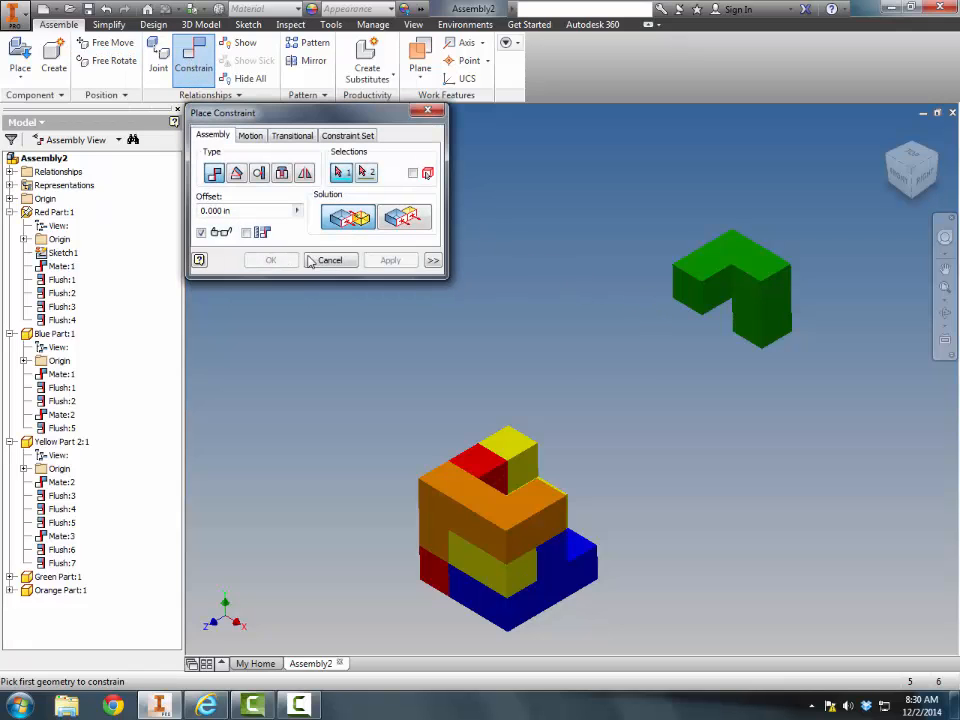
{"action": "left_click", "coordinate": [695, 293]}
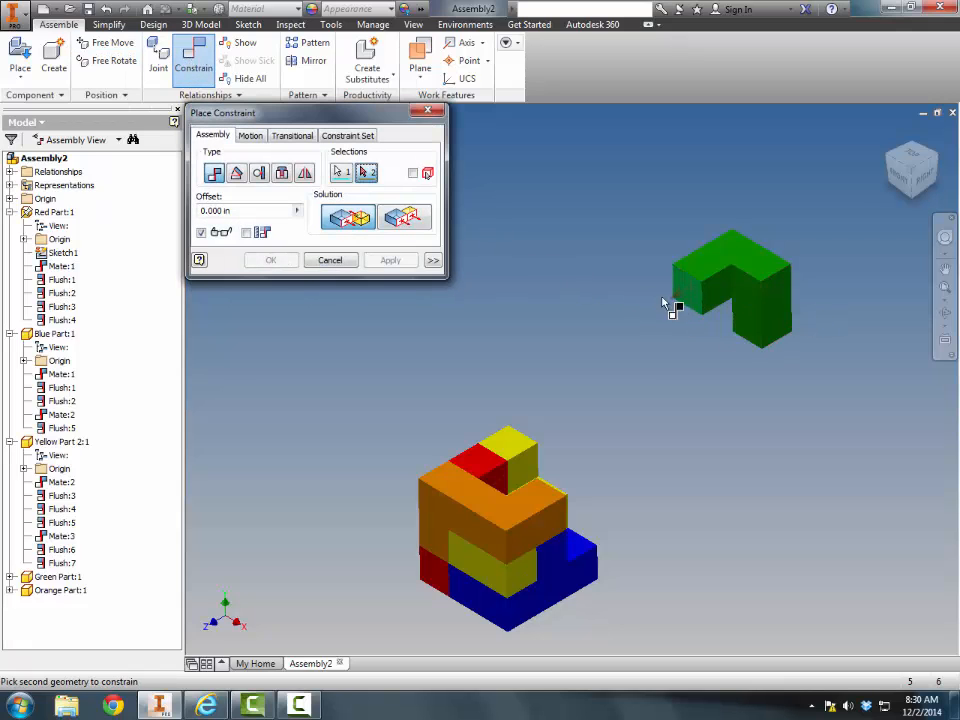
{"action": "middle_click_drag", "start_coordinate": [566, 437], "coordinate": [504, 499], "text": "shift"}
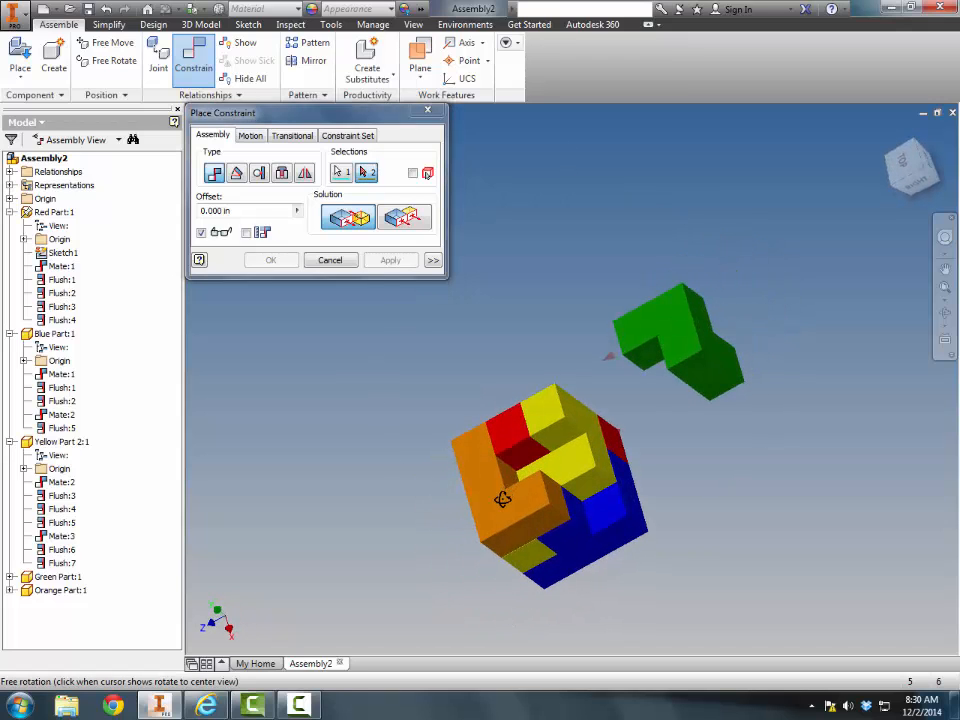
{"action": "left_click", "coordinate": [508, 477]}
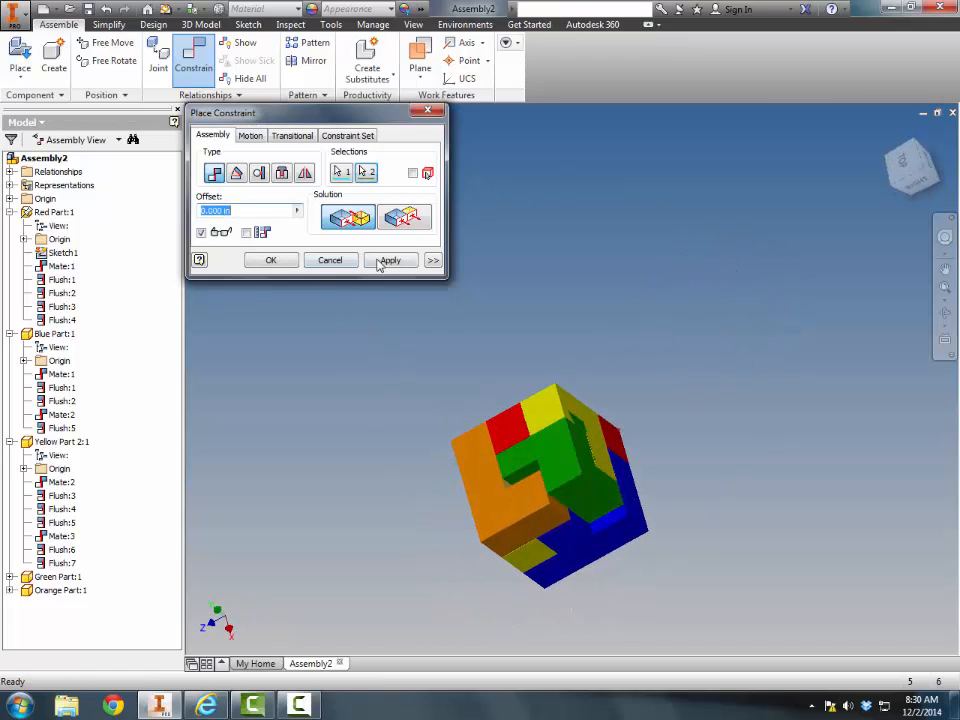
{"action": "left_click", "coordinate": [396, 264]}
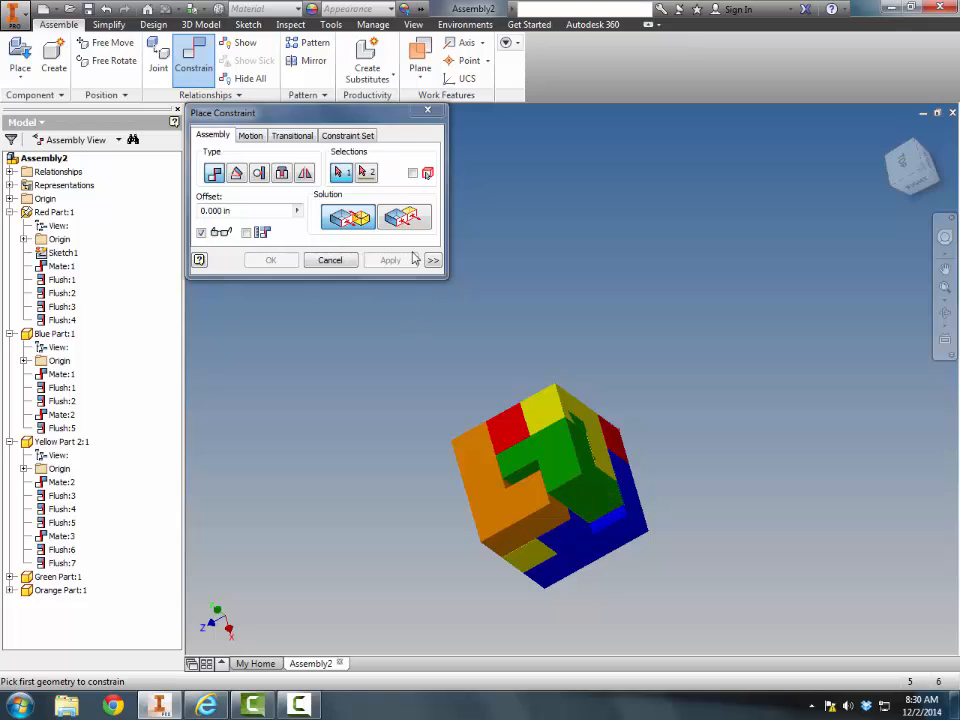
Flush the green part's right face with the blue part's right face at zero offset and end constraining
{"action": "left_click", "coordinate": [620, 552]}
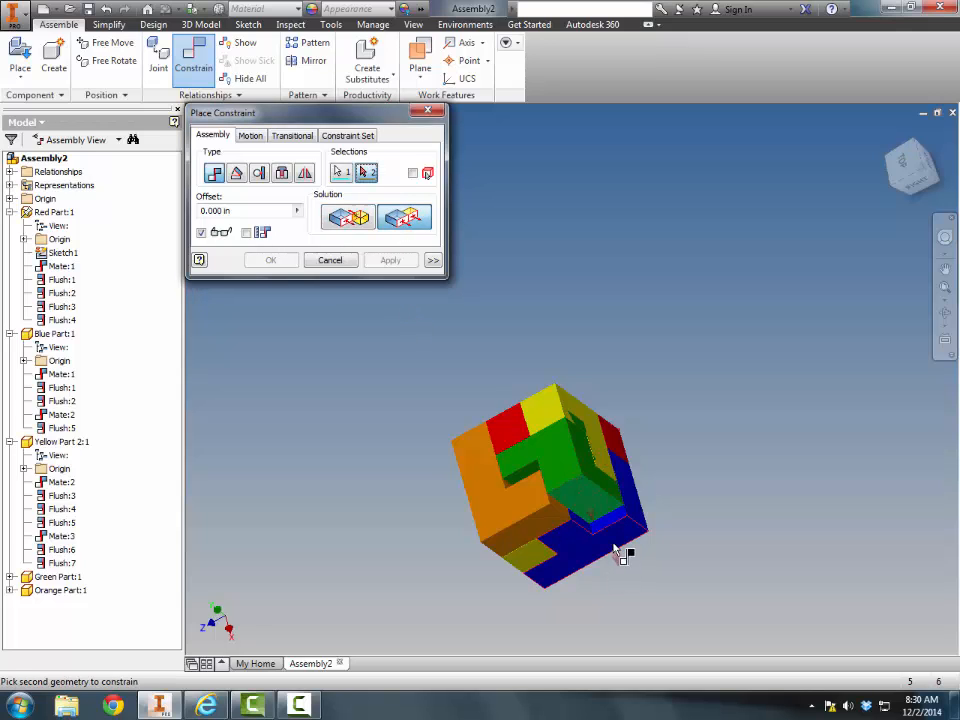
{"action": "left_click", "coordinate": [614, 547]}
{"action": "left_click", "coordinate": [390, 260]}
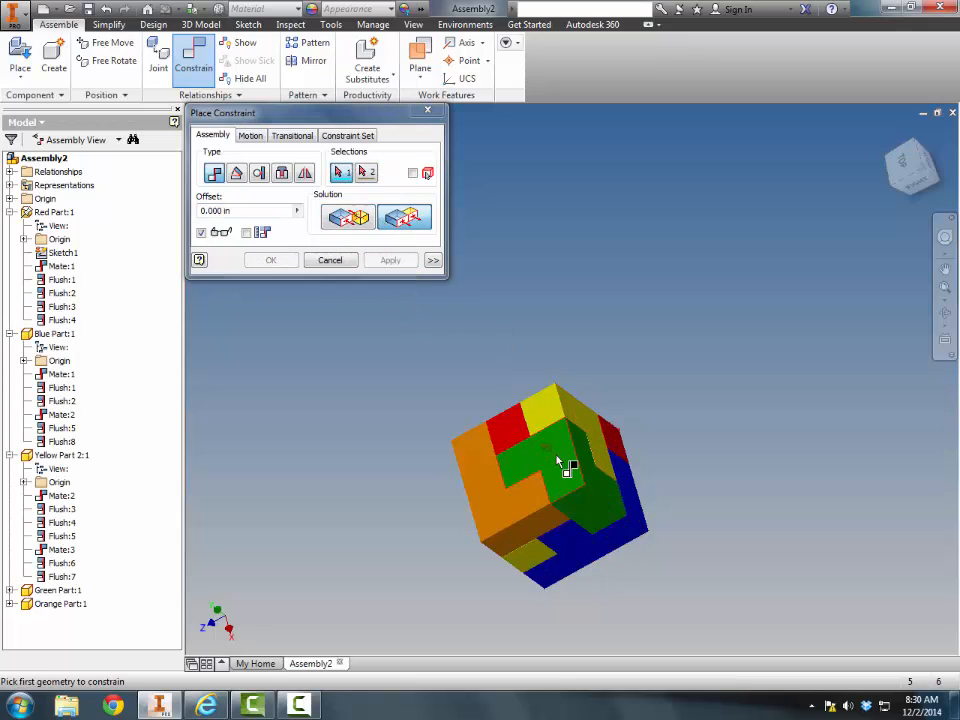
{"action": "key", "text": "Escape"}
Pull the green part out of place and flush its top face with the orange part's top face at zero offset
{"action": "left_click_drag", "start_coordinate": [568, 461], "coordinate": [512, 470]}
{"action": "left_click", "coordinate": [193, 58]}
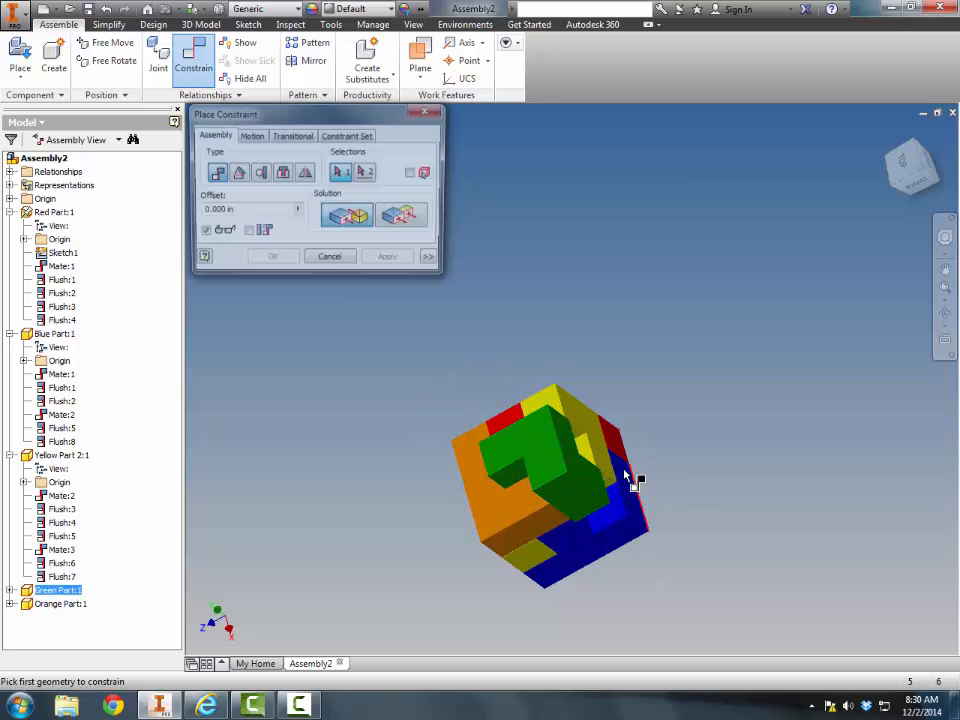
{"action": "left_click", "coordinate": [542, 450]}
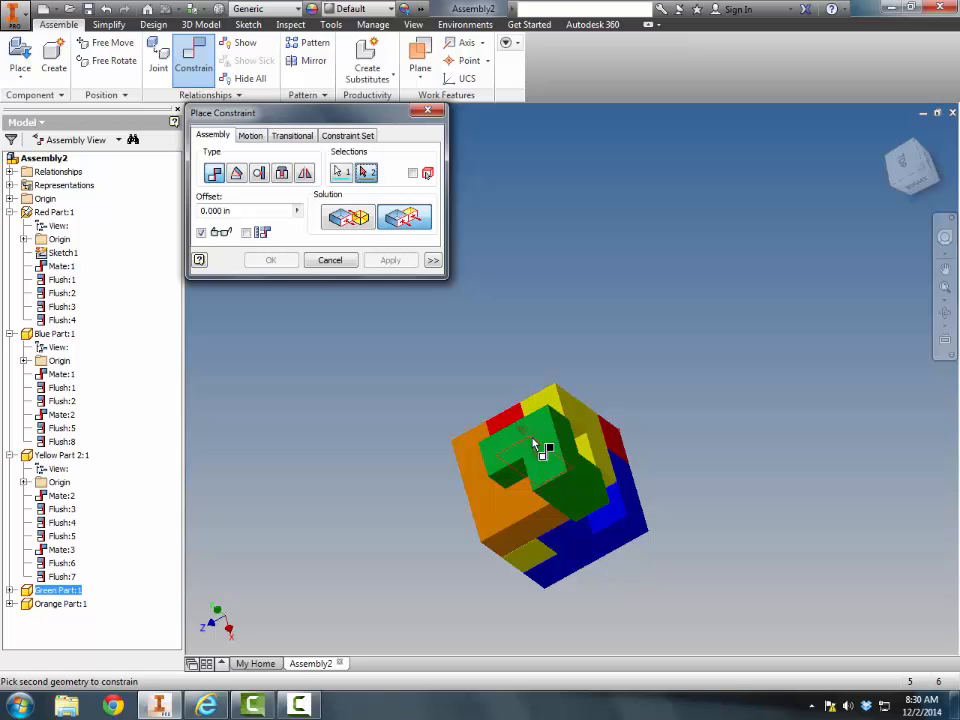
{"action": "left_click", "coordinate": [516, 508]}
{"action": "left_click", "coordinate": [402, 260]}
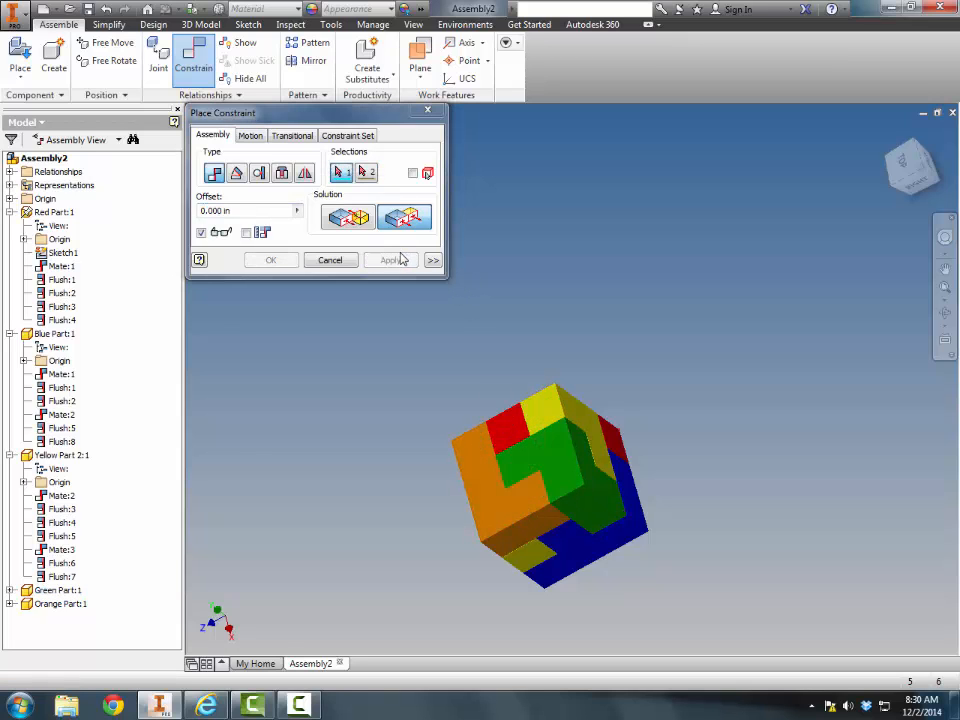
{"action": "left_click", "coordinate": [428, 111]}
Return the assembly to the home view and try to move each coloured part to check that the cube is fully constrained
{"action": "left_click", "coordinate": [889, 133]}
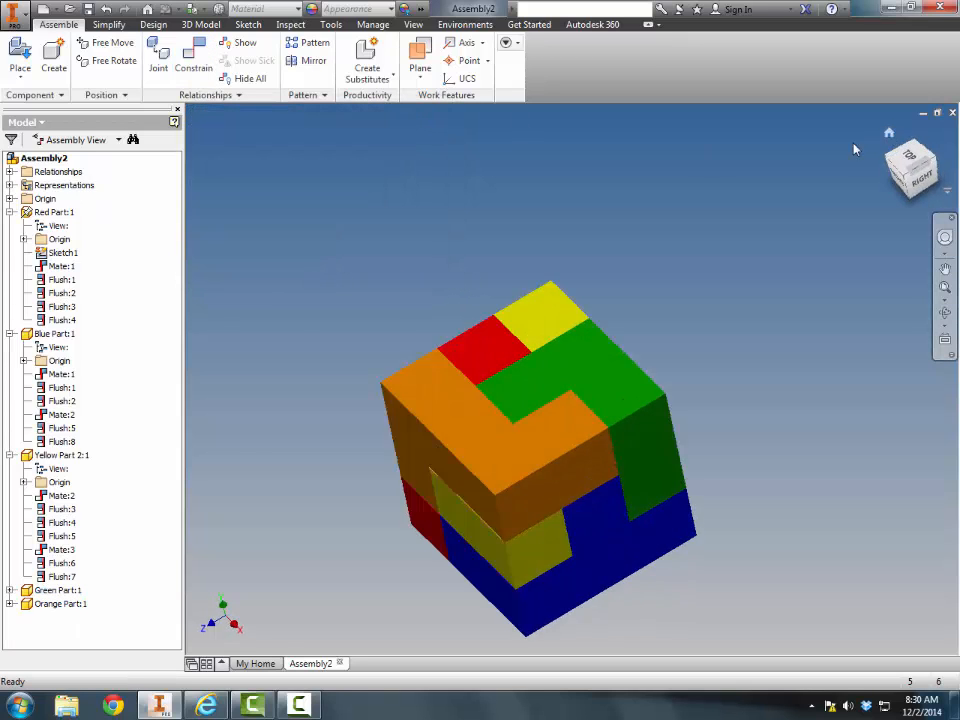
{"action": "left_click", "coordinate": [636, 317]}
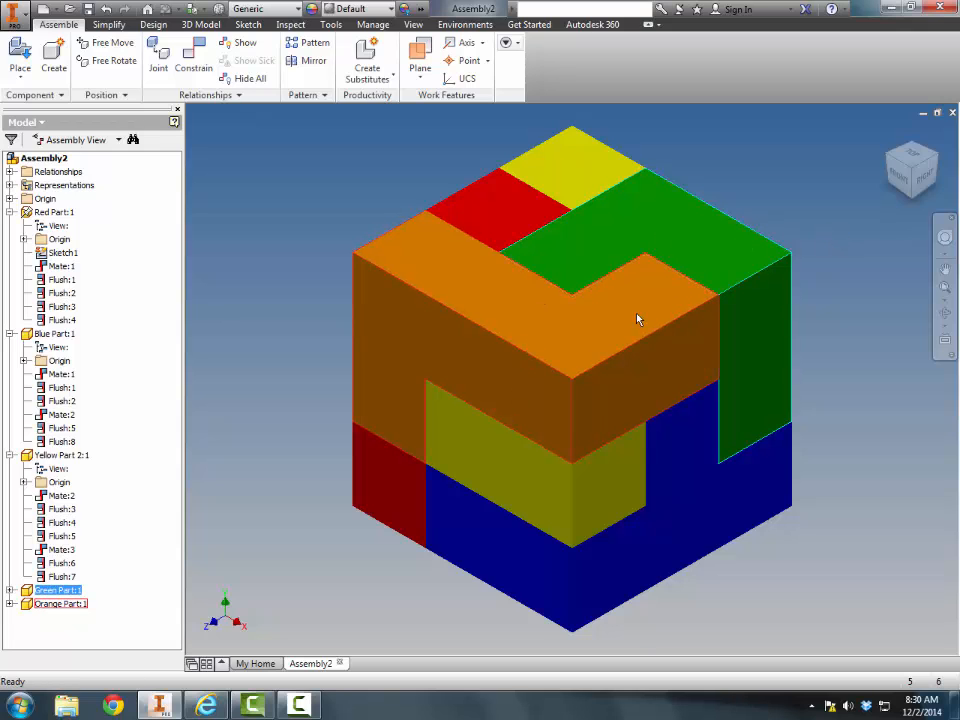
{"action": "left_click_drag", "start_coordinate": [378, 137], "coordinate": [384, 140]}
{"action": "left_click_drag", "start_coordinate": [572, 188], "coordinate": [605, 300]}
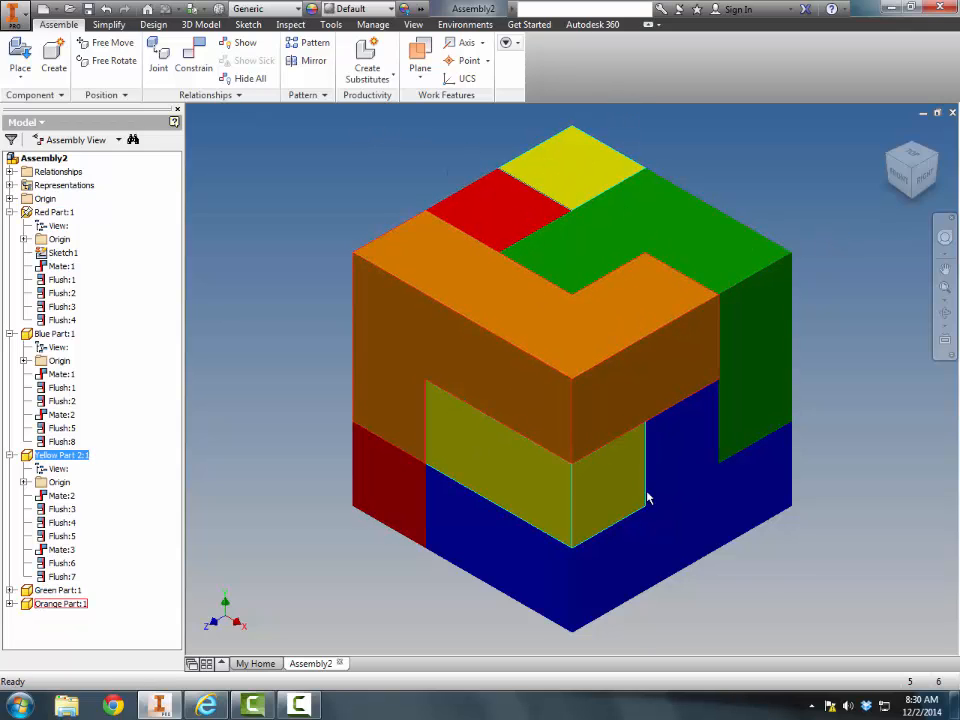
{"action": "left_click_drag", "start_coordinate": [655, 500], "coordinate": [770, 555]}
{"action": "left_click_drag", "start_coordinate": [520, 550], "coordinate": [395, 560]}
{"action": "left_click_drag", "start_coordinate": [386, 500], "coordinate": [335, 493]}
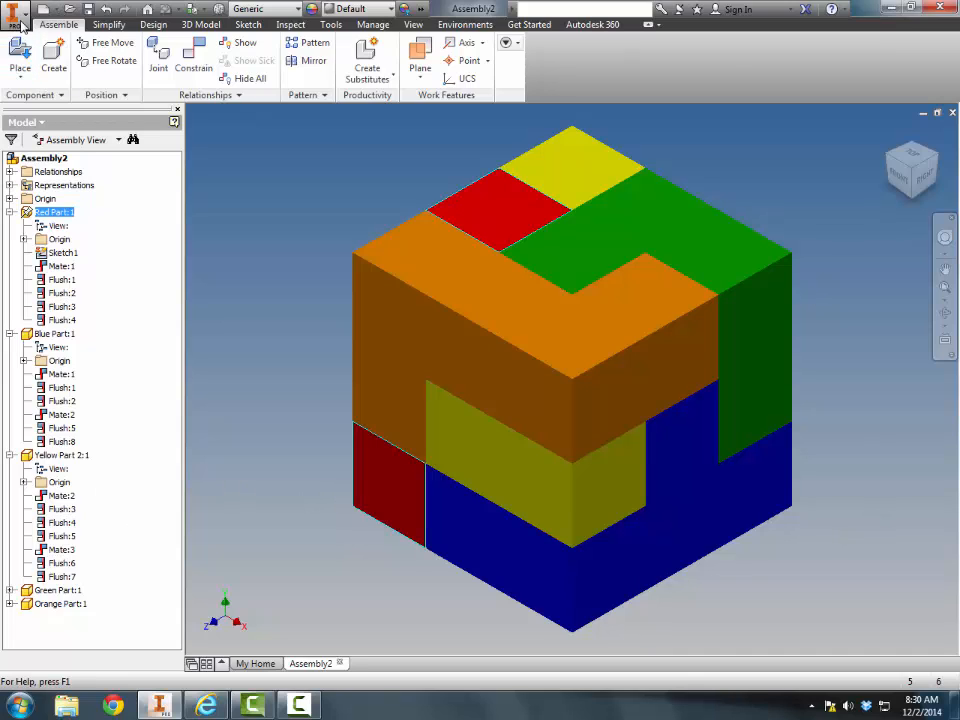
Save the assembly as Assembly2 in the Puzzle Cube folder, excluding Yellow Part 2.ipt from the save
{"action": "left_click", "coordinate": [88, 9]}
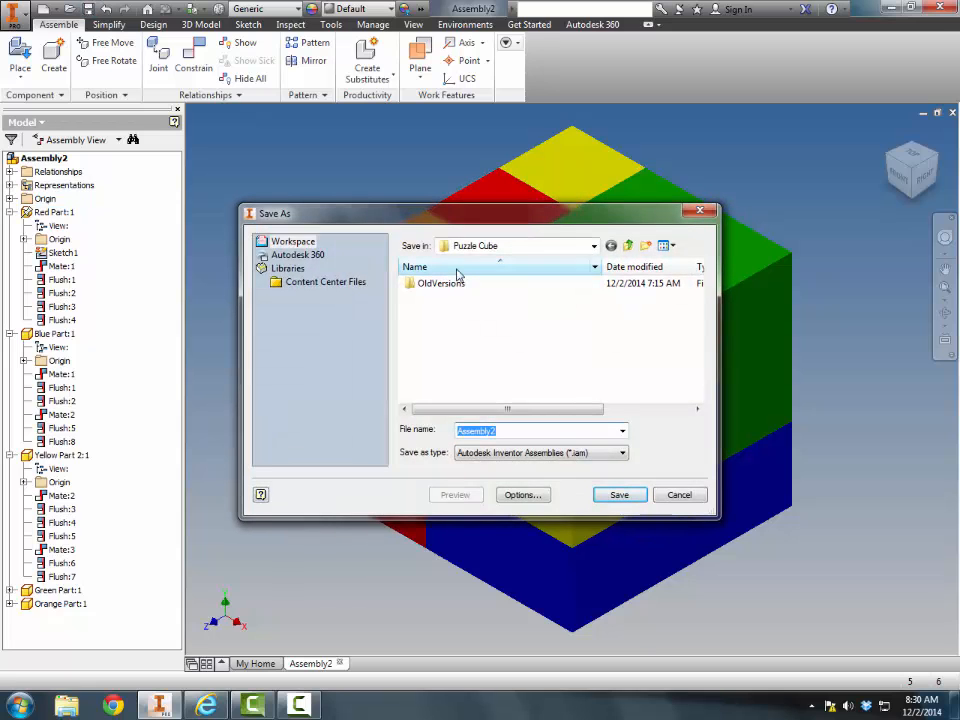
{"action": "left_click", "coordinate": [621, 498]}
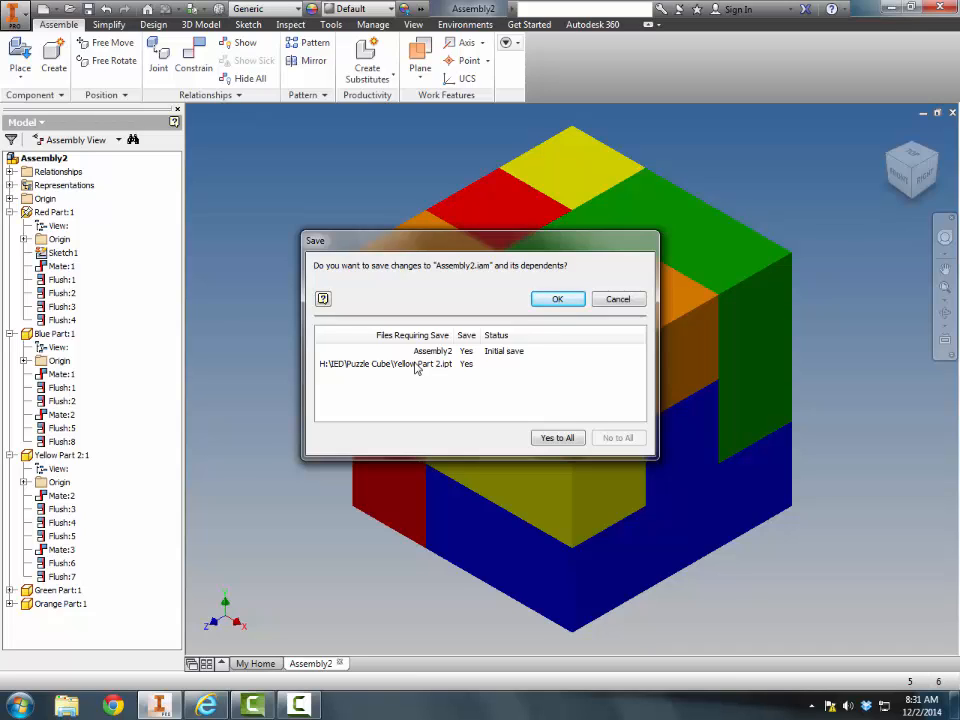
{"action": "left_click", "coordinate": [467, 366]}
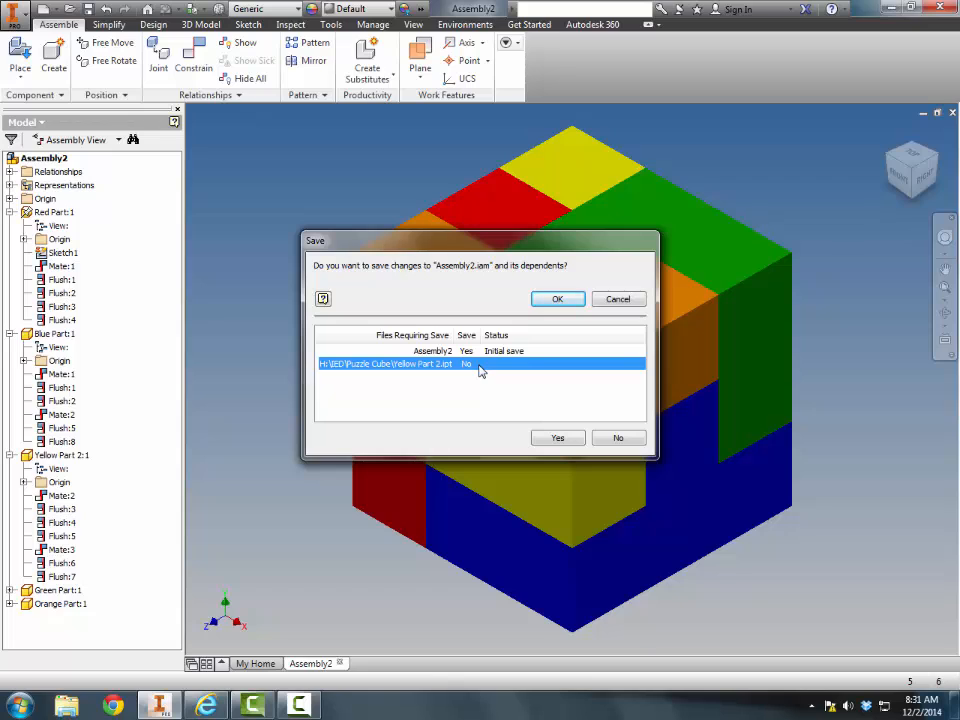
{"action": "left_click", "coordinate": [557, 300]}
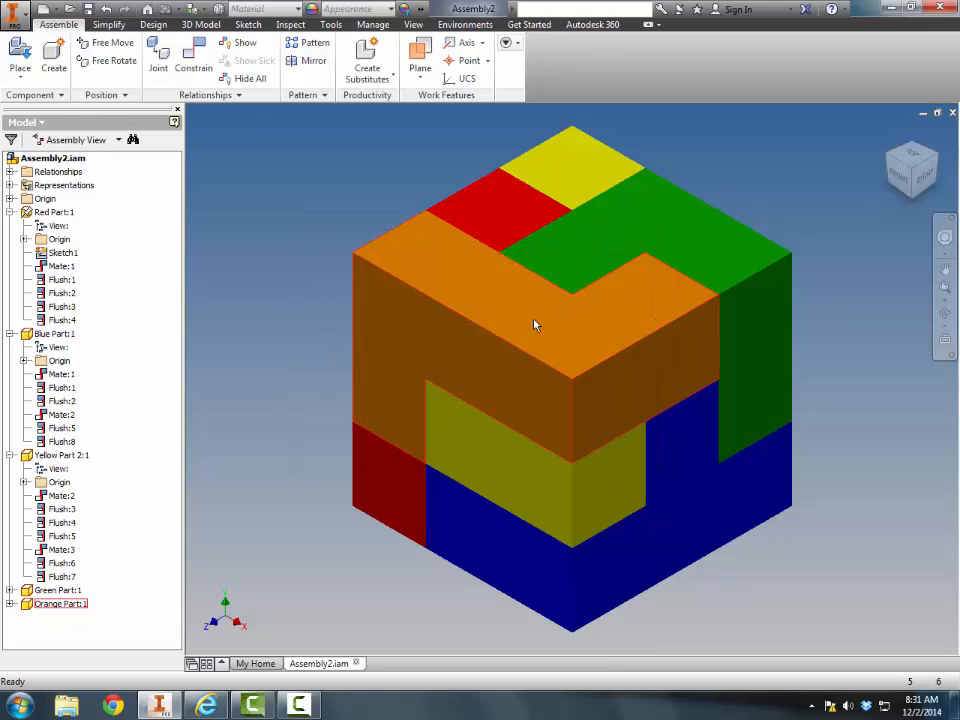